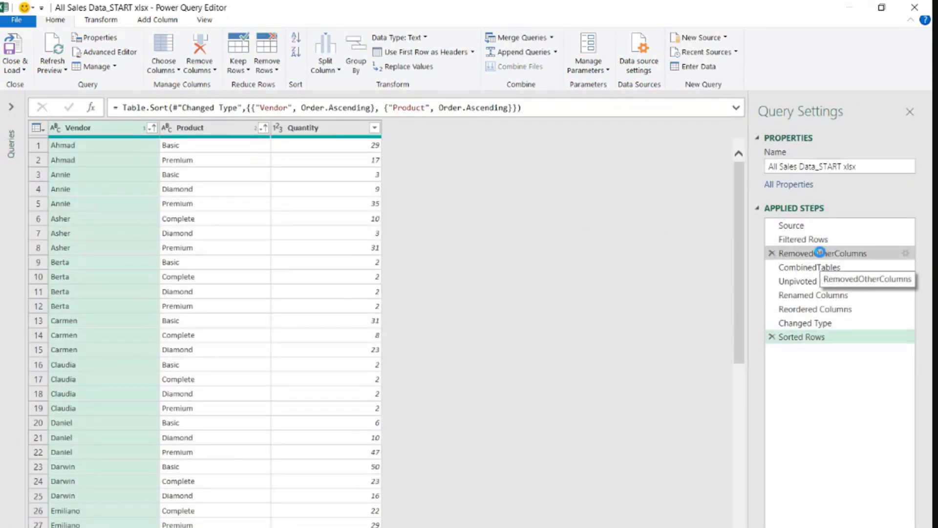
Return to the RemovedOtherColumns step and preview the Toronto, Edmonton, Calgary and Ottawa nested tables
click(819, 253)
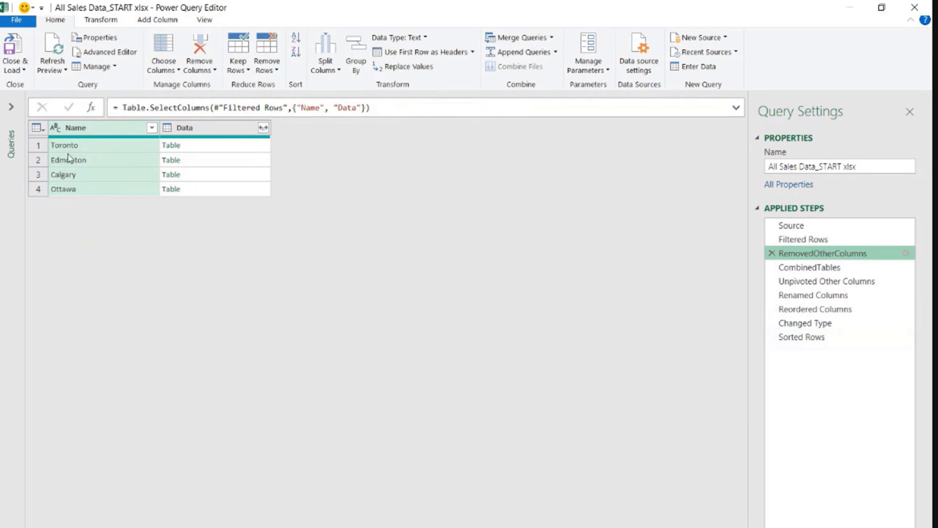
click(214, 147)
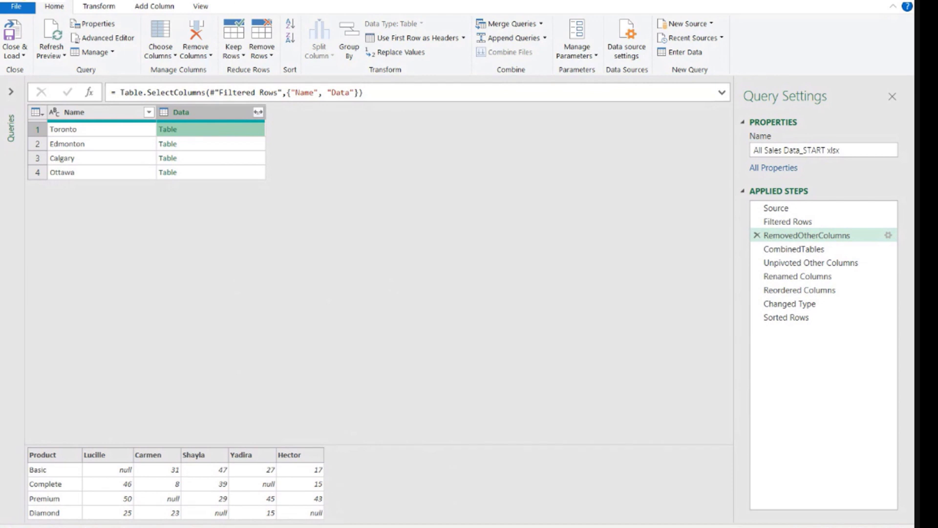
click(230, 143)
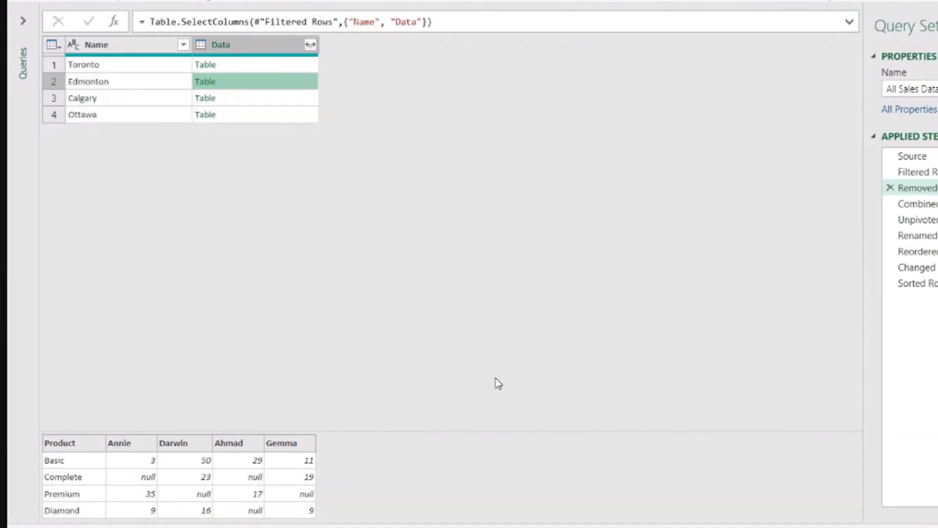
click(229, 98)
click(236, 114)
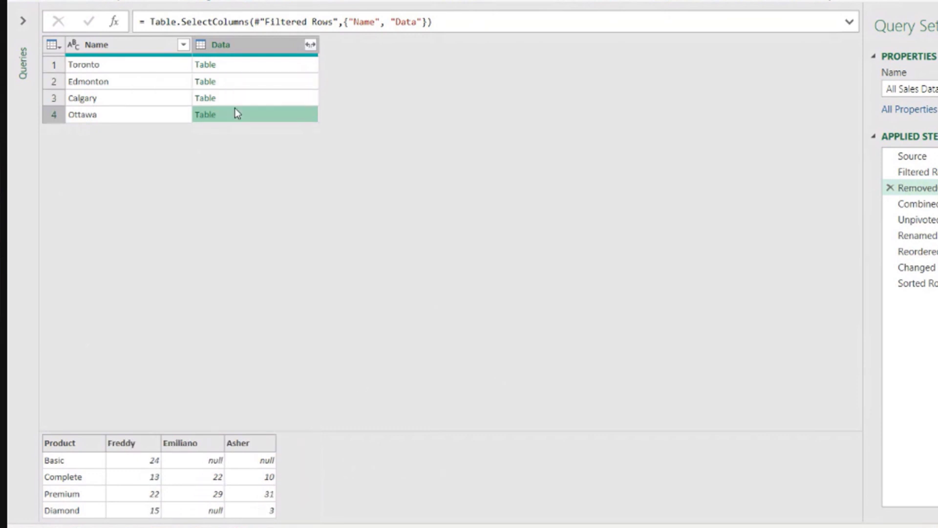
click(272, 100)
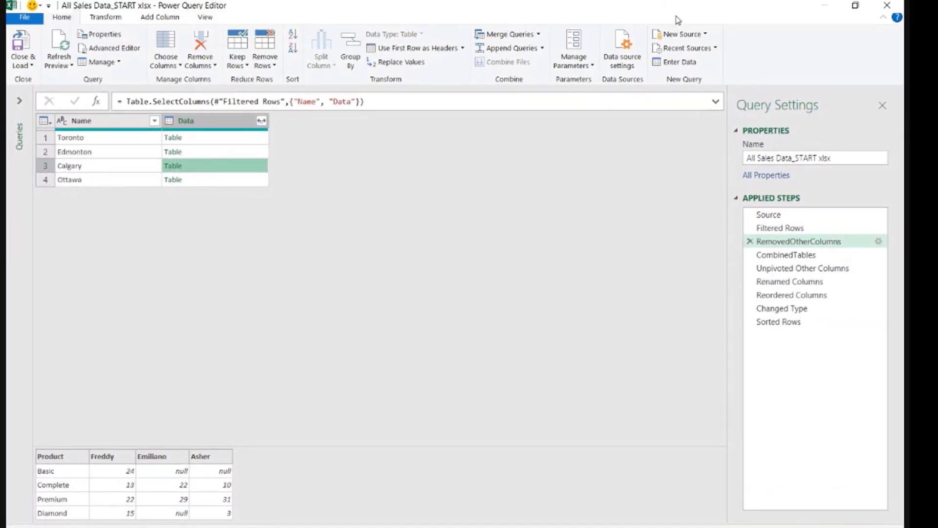
Close Power Query Editor and switch to the Edmonton sheet in the workbook
click(887, 5)
click(415, 196)
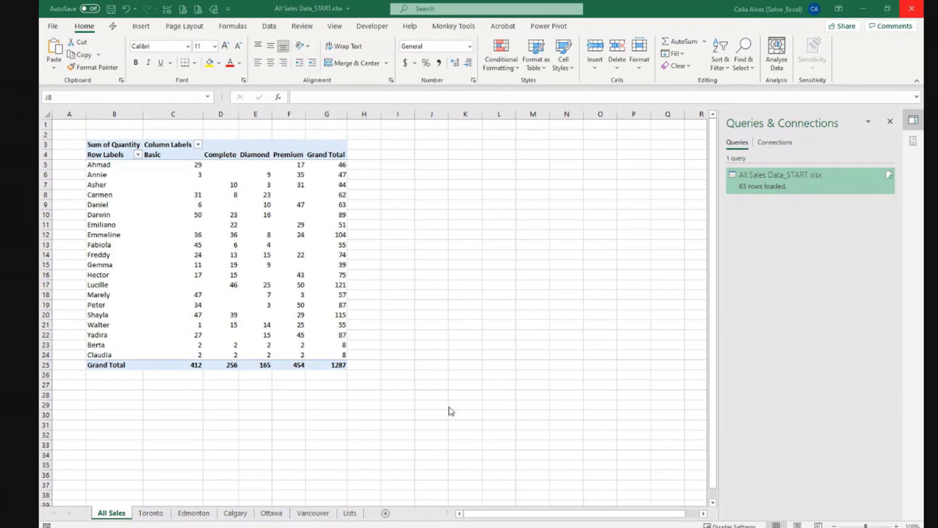
click(194, 514)
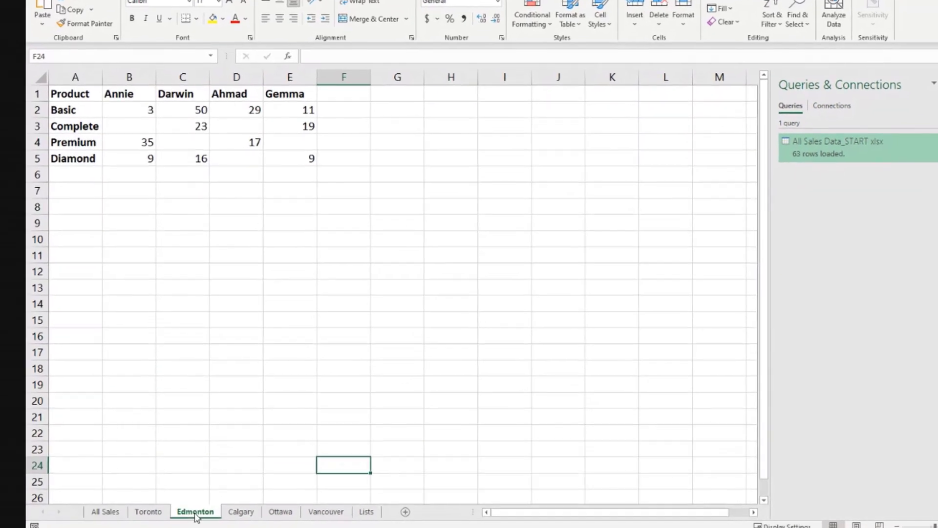
Make a copy of the Edmonton sheet placed before the Lists sheet
right_click(194, 514)
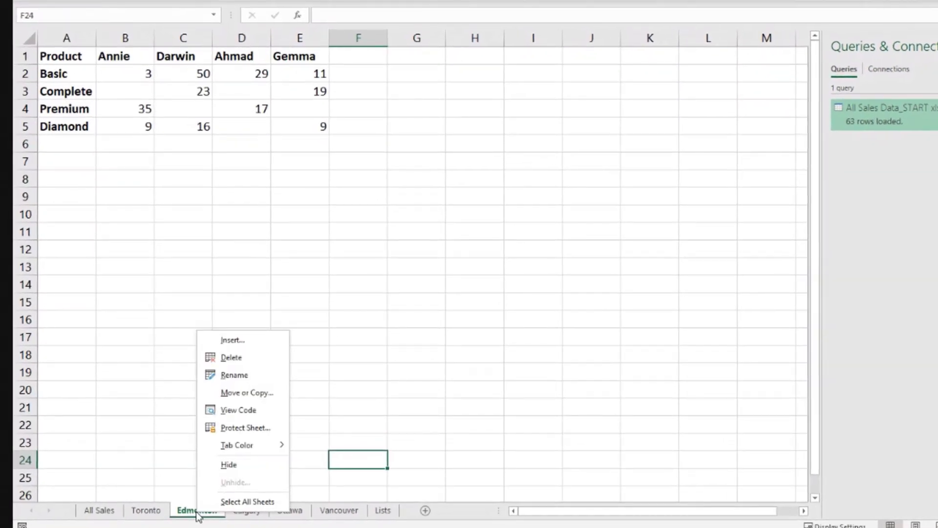
click(236, 393)
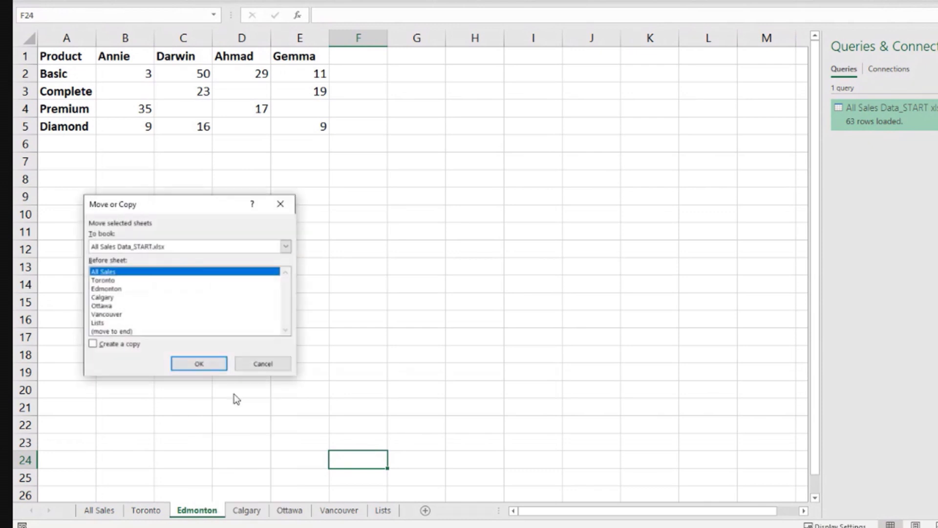
click(92, 344)
click(102, 323)
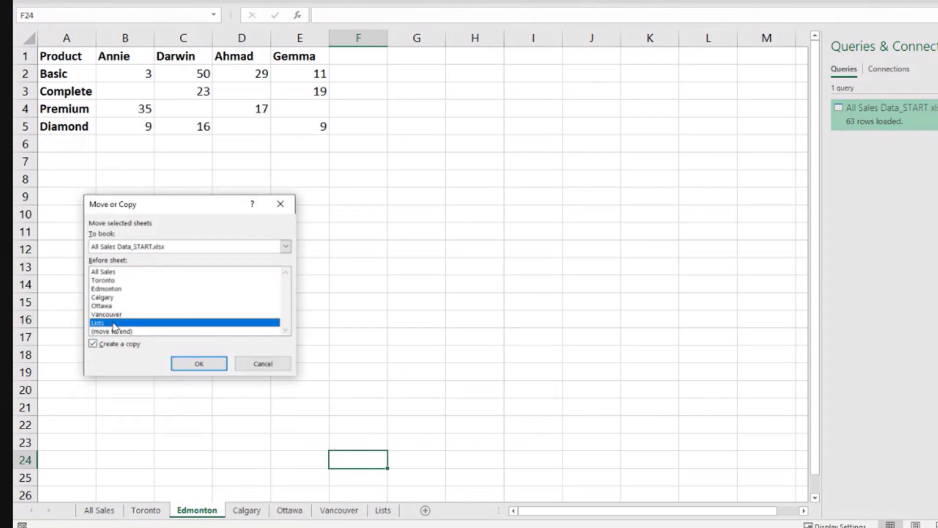
click(190, 366)
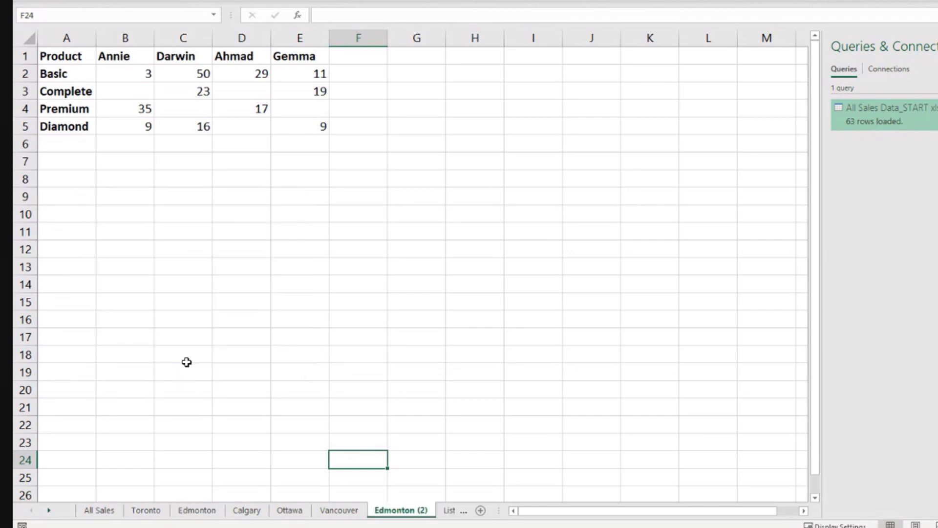
Rename the copied sheet to Lisbon
double_click(391, 511)
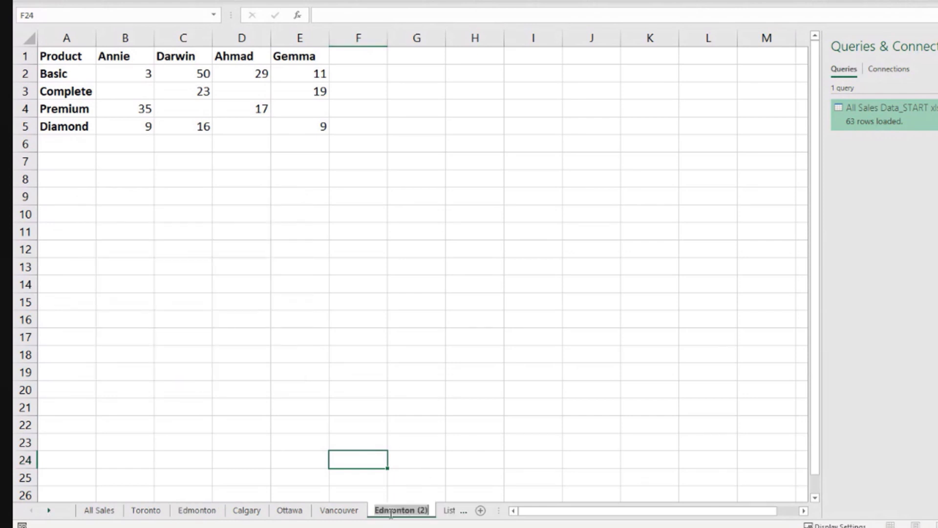
text(Lisbon)
key(Return)
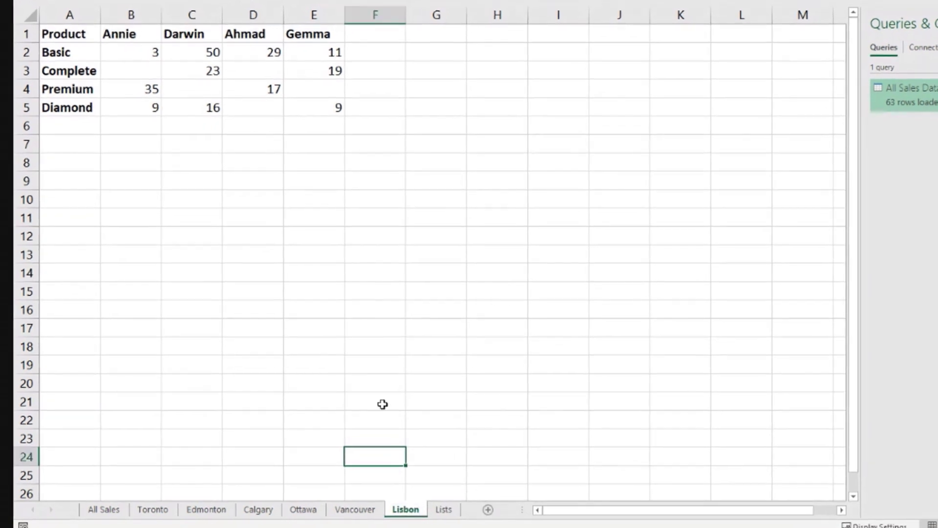
click(183, 115)
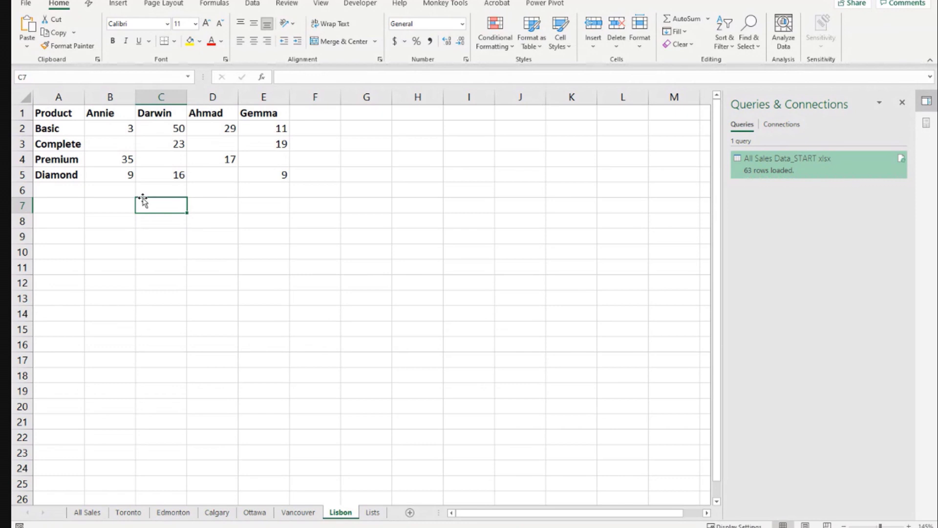
Enter Name1 in B1 and fill it across to E1 to get Name1–Name4
click(123, 113)
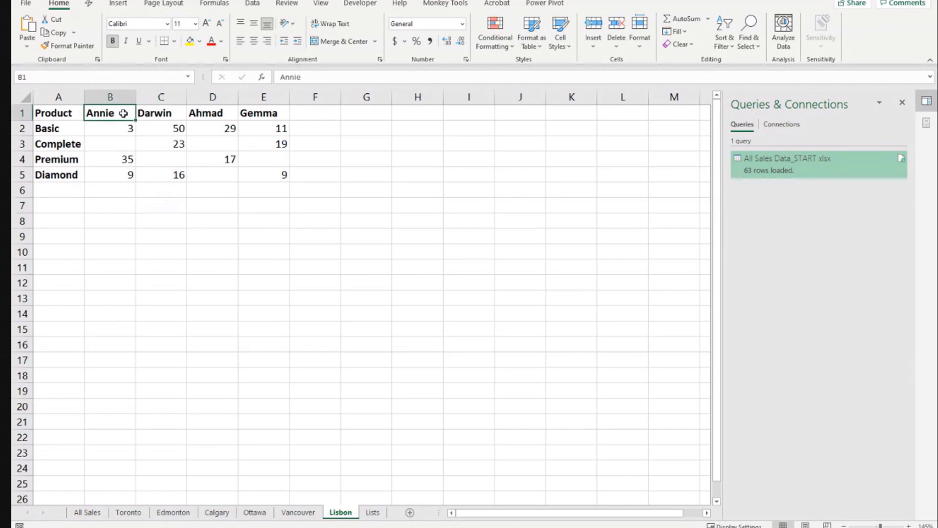
text(Name1)
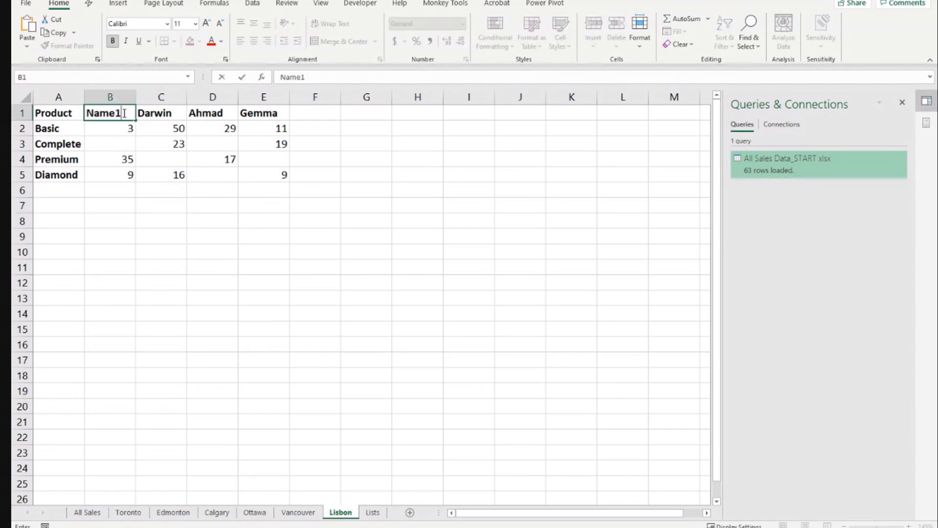
key(Return)
click(128, 114)
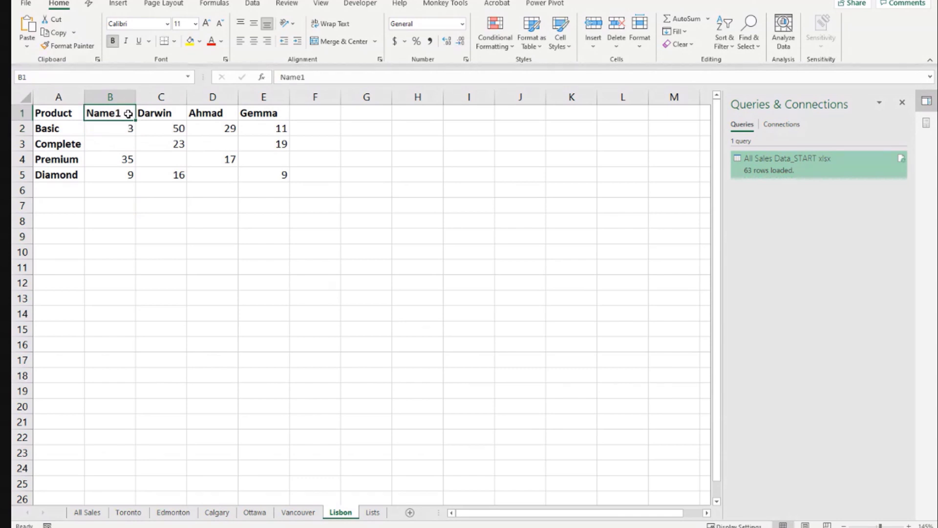
drag(136, 120, 276, 122)
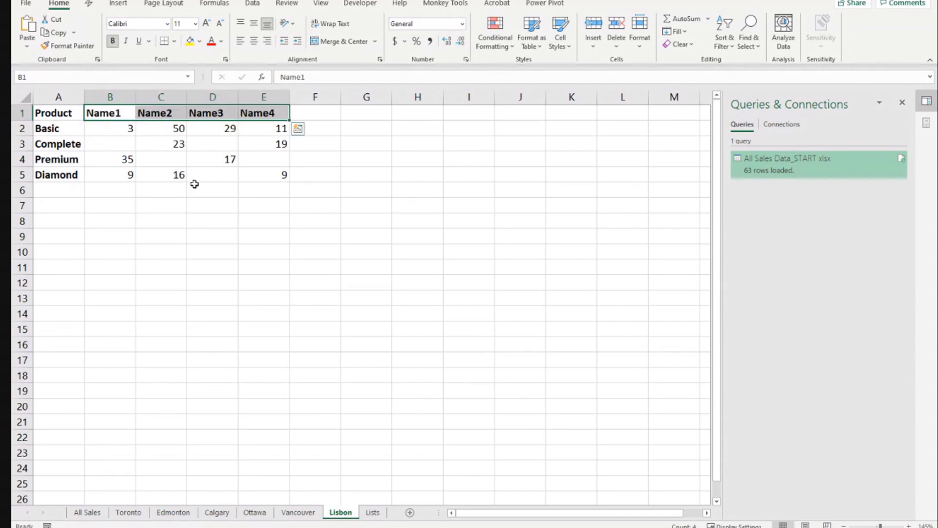
click(182, 144)
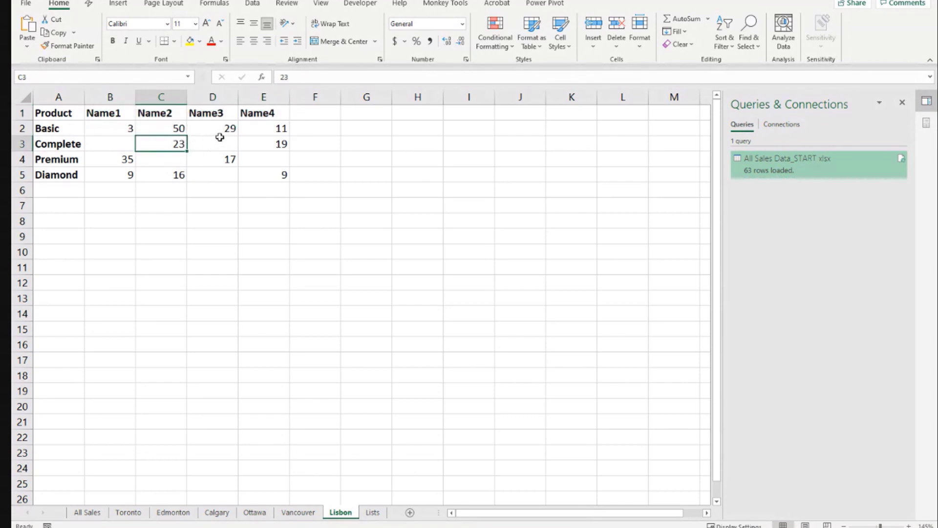
click(64, 131)
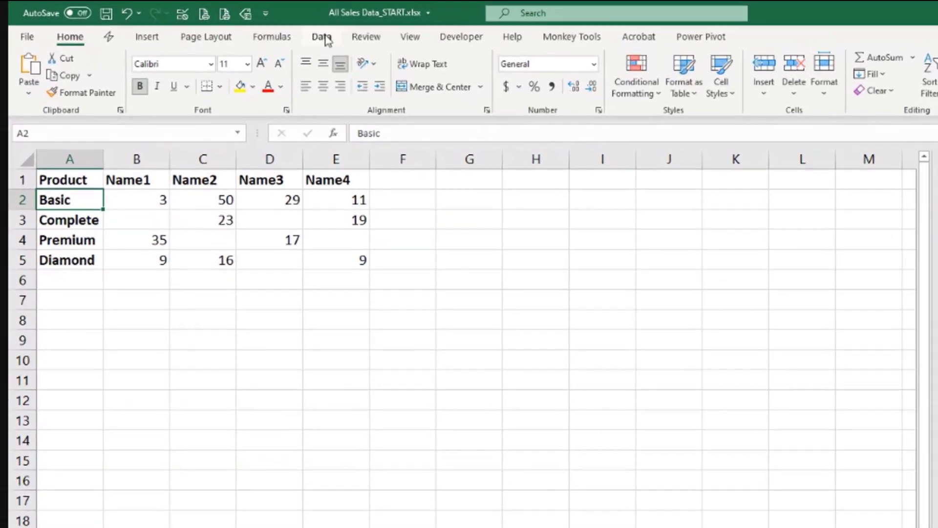
Load the Lisbon range A1:E5 into Power Query with From Table/Range, keeping headers
click(327, 39)
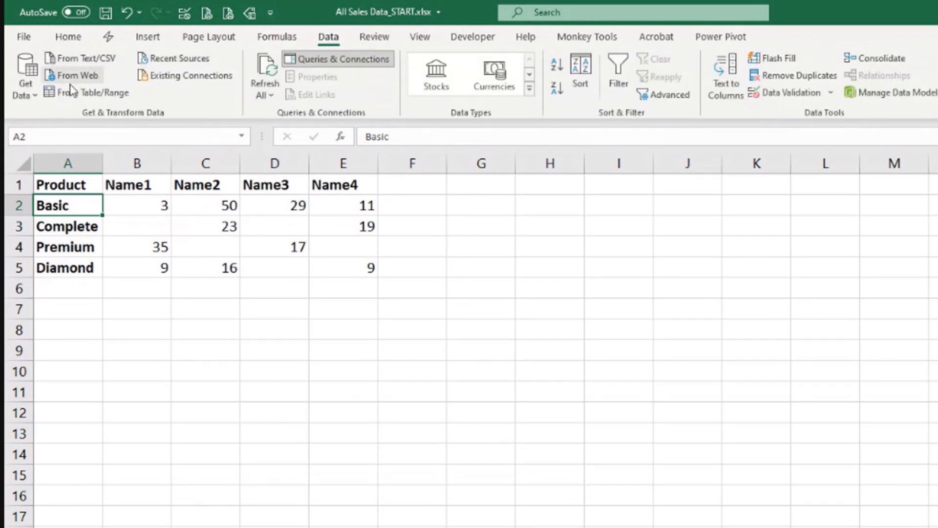
click(106, 92)
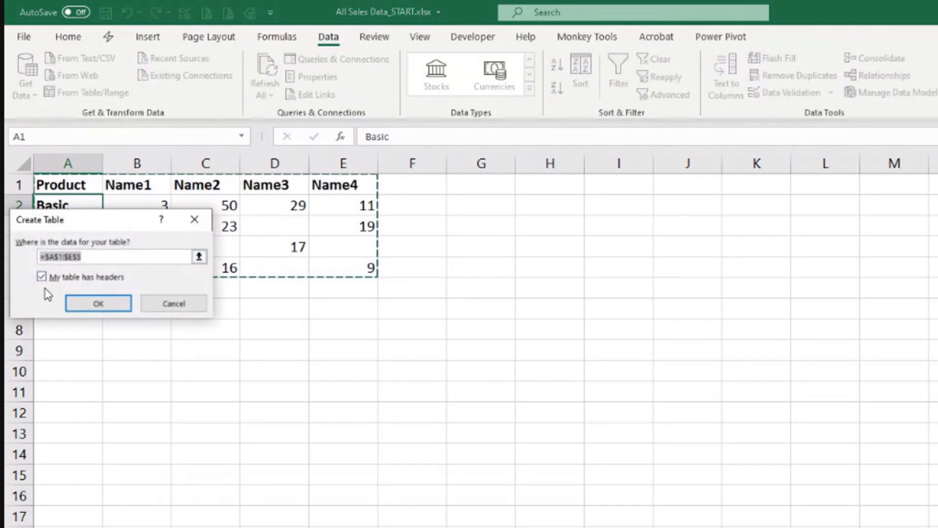
click(107, 309)
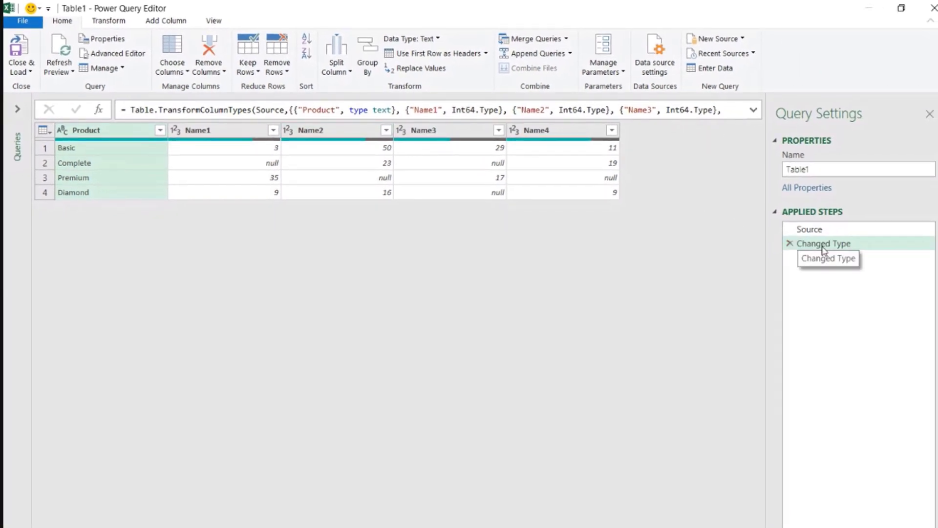
Delete the Changed Type step and add a custom column Store with formula "Lisbon"
click(789, 243)
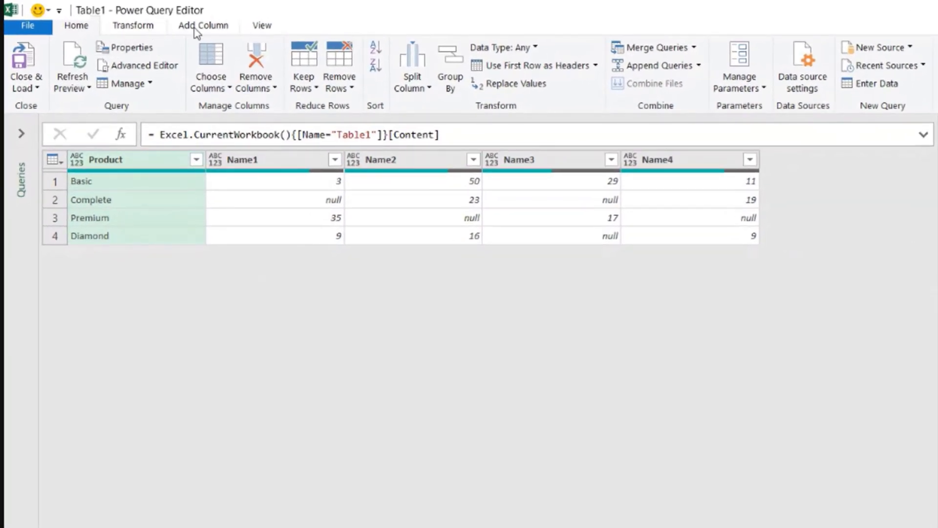
click(183, 28)
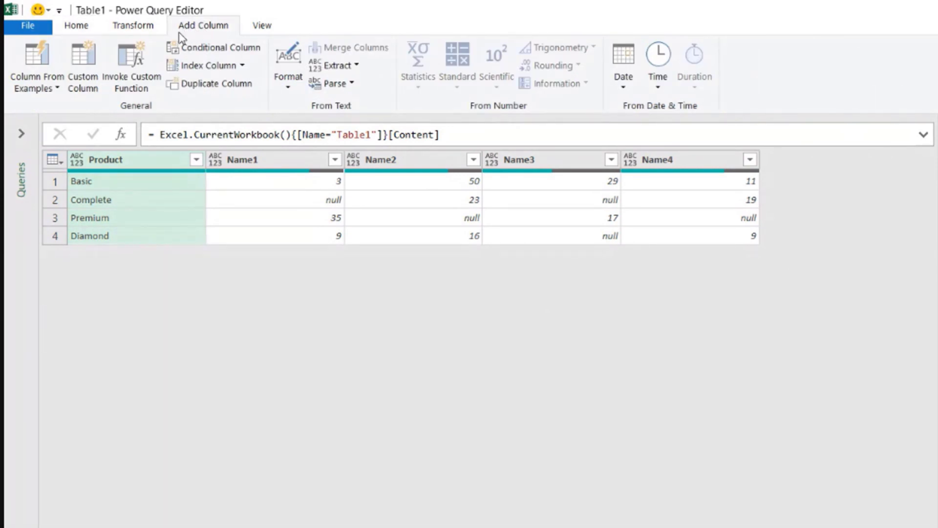
click(83, 73)
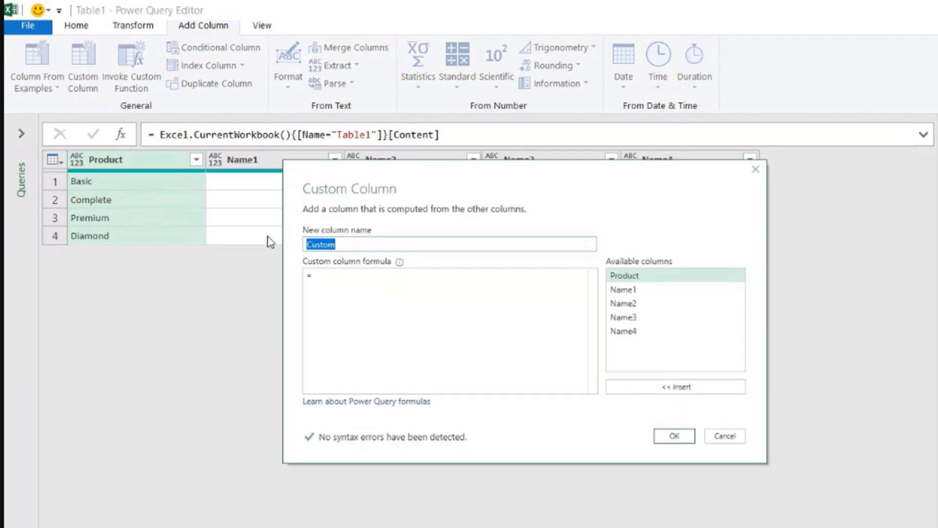
text(Store)
key(Tab)
click(326, 277)
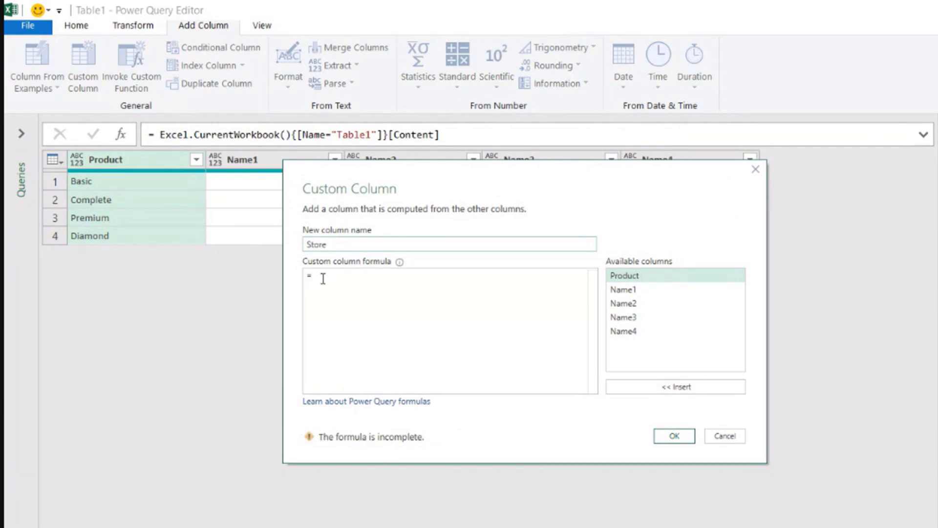
text("")
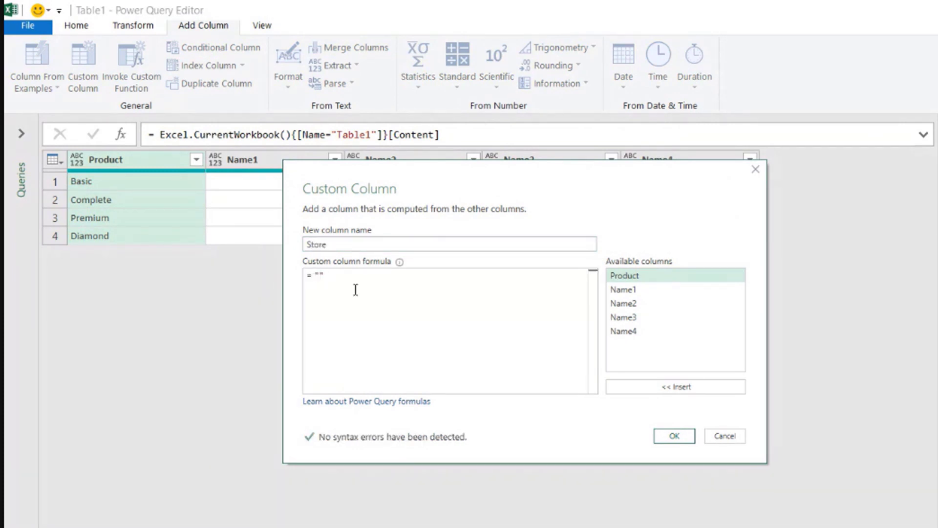
text(Libon)
key(Left)
key(Left)
key(Left)
text(s)
key(Right)
key(Right)
click(674, 435)
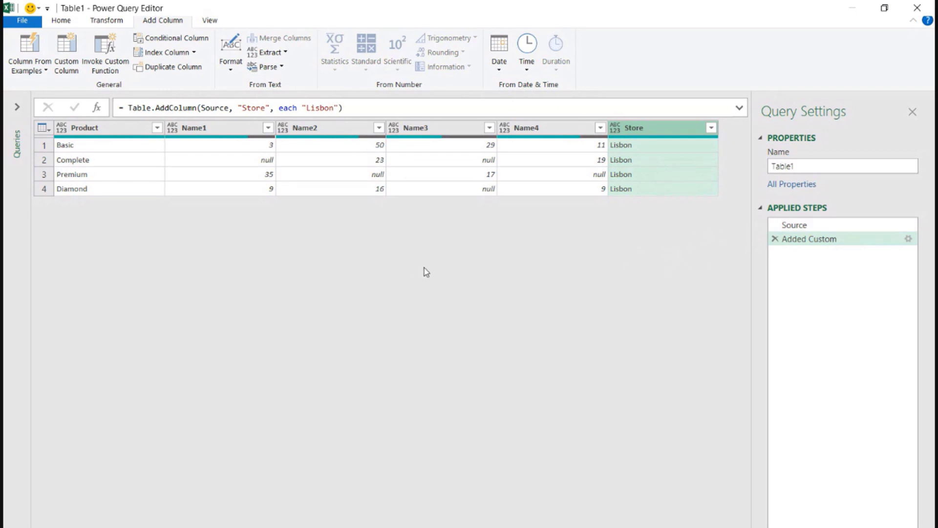
Select the Basic cell in row 1 of the Table1 preview
click(138, 145)
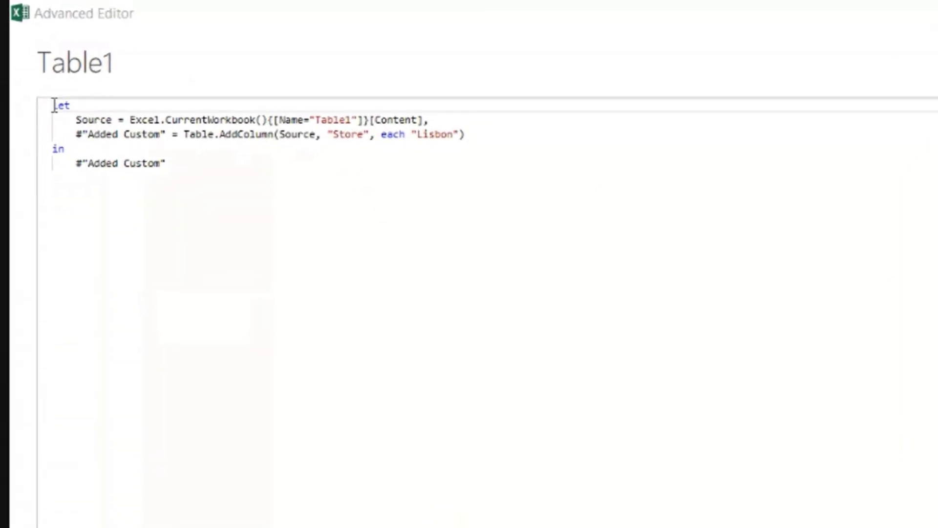
Put a ()=> function header before let on the query's first line
click(54, 105)
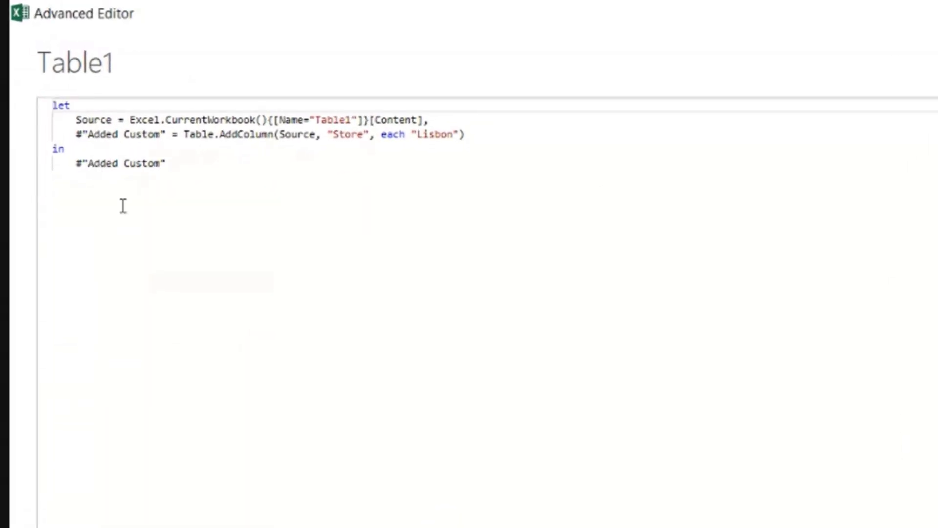
key(Return)
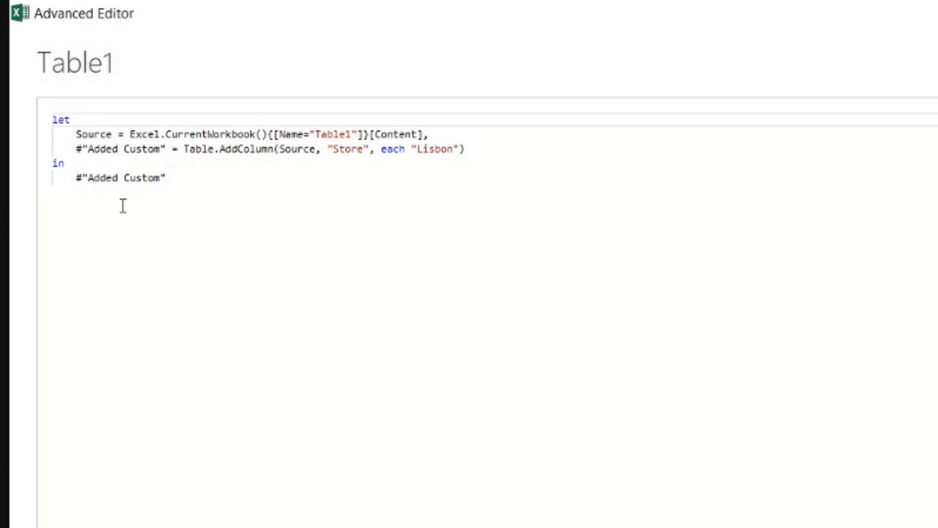
key(Up)
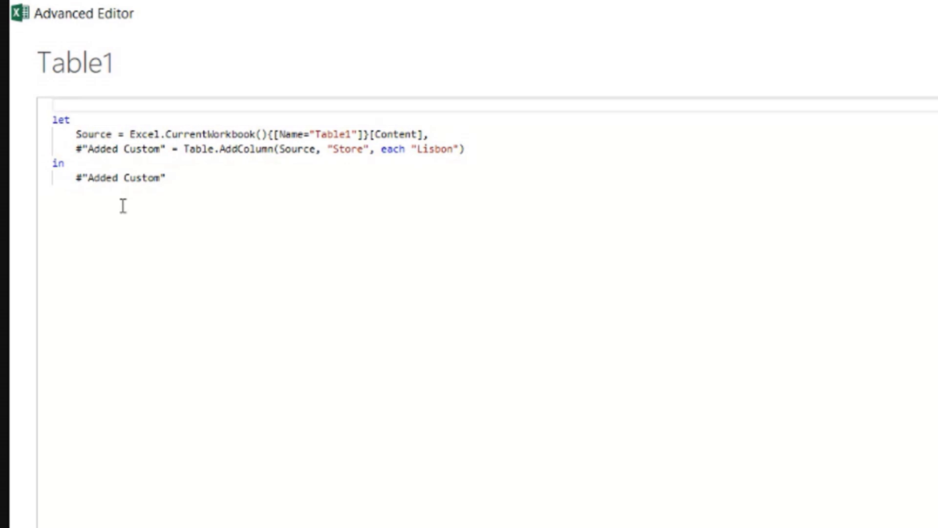
text(()=>)
key(Delete)
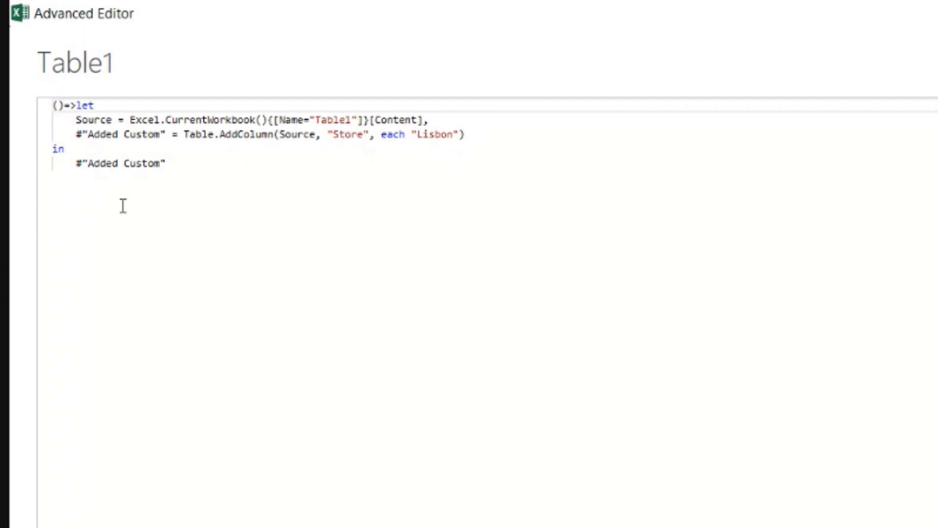
click(58, 105)
Add a StoreName parameter and replace the hard-coded "Lisbon" value with StoreName
click(418, 136)
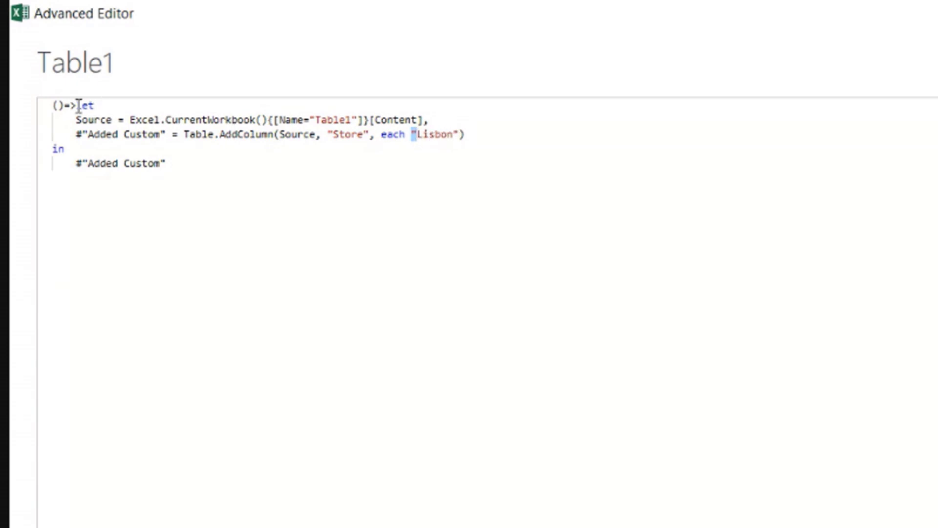
click(60, 107)
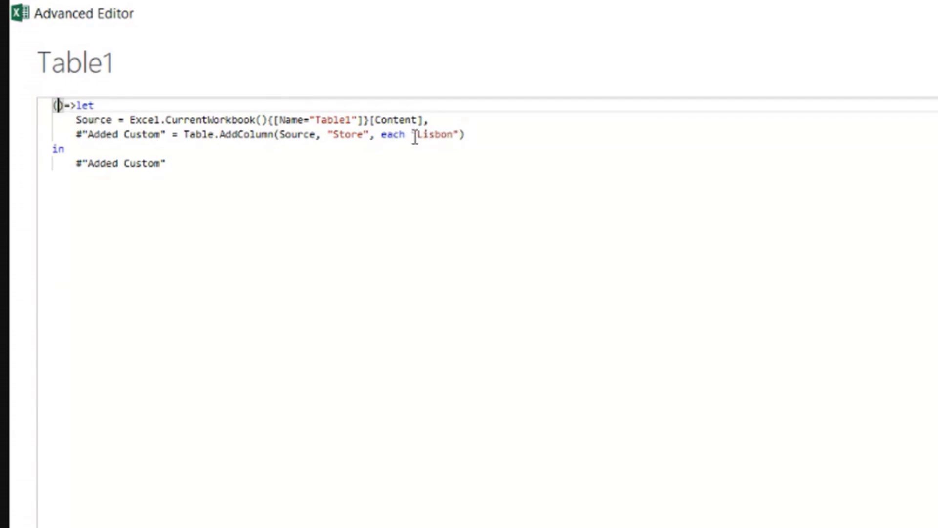
text(Store)
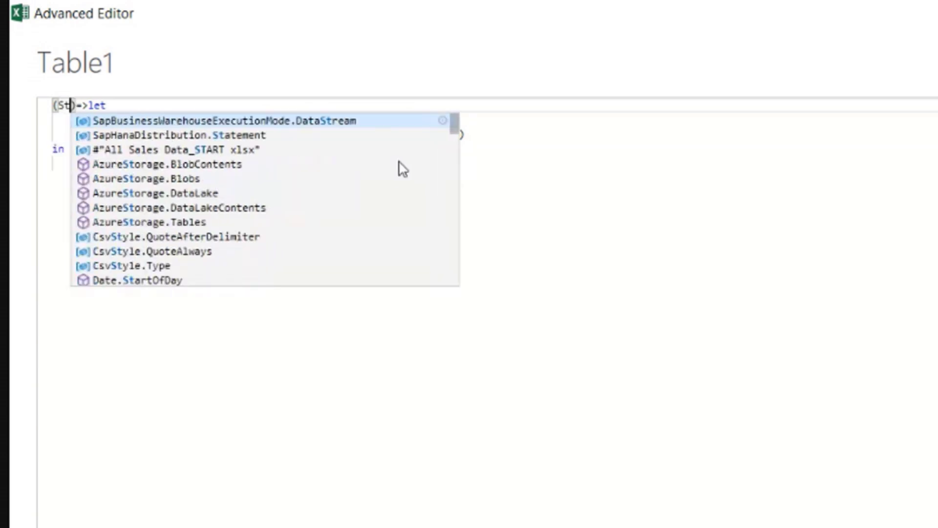
text(Name)
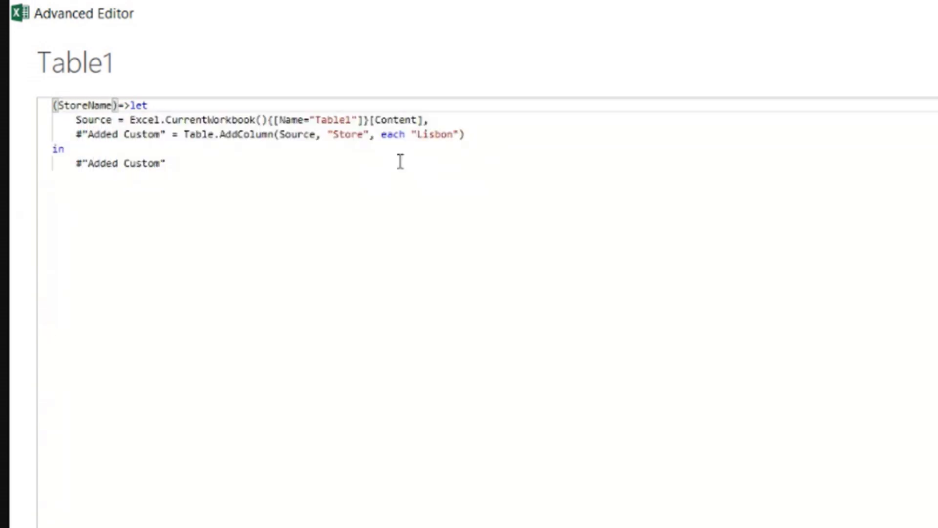
click(196, 161)
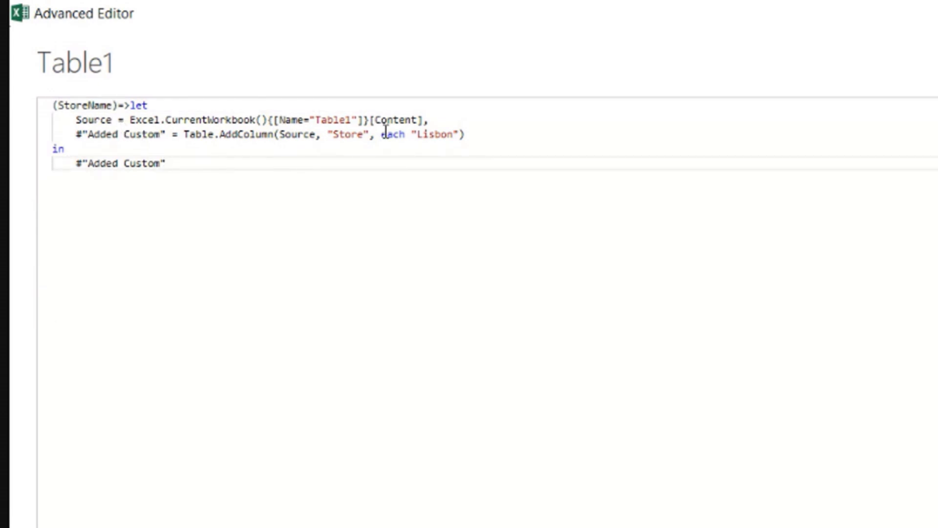
drag(412, 133, 462, 132)
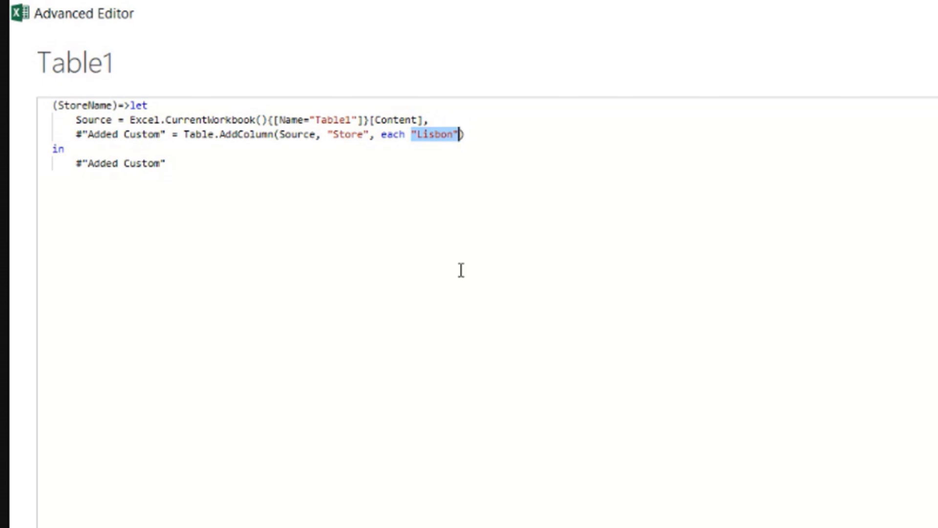
text(Store)
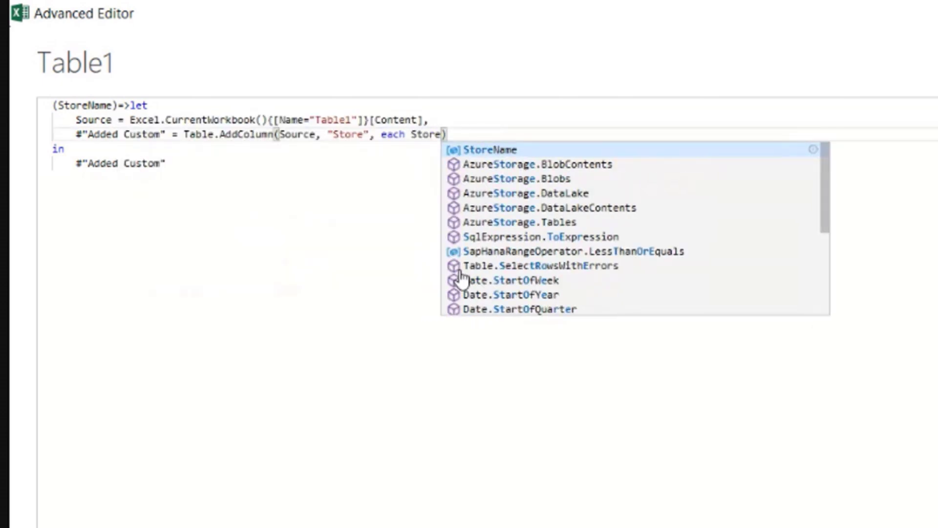
text(Name)
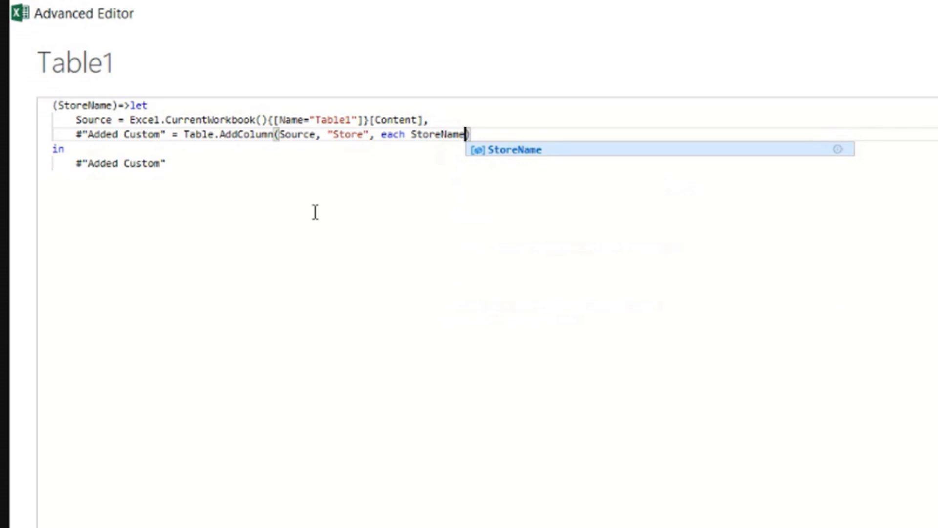
click(216, 174)
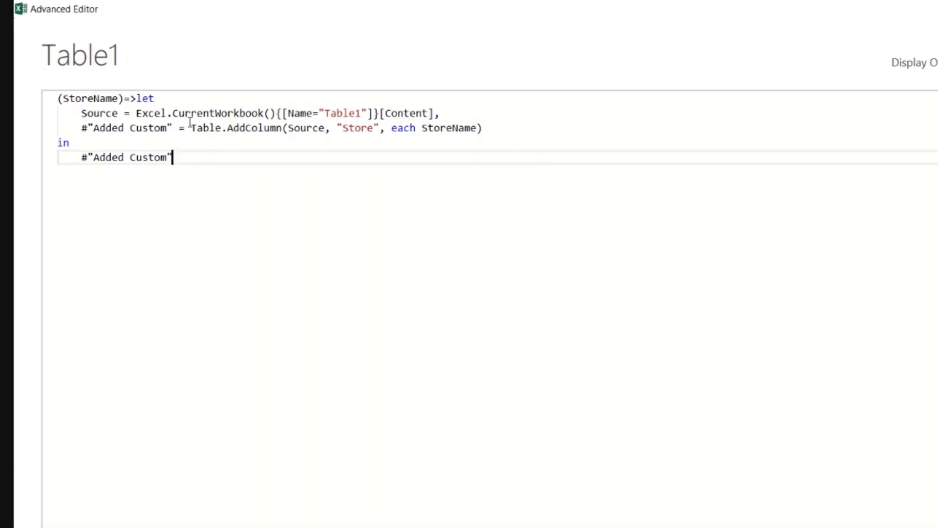
Highlight the Table.AddColumn arguments: Source, "Store" and StoreName
drag(191, 128, 277, 128)
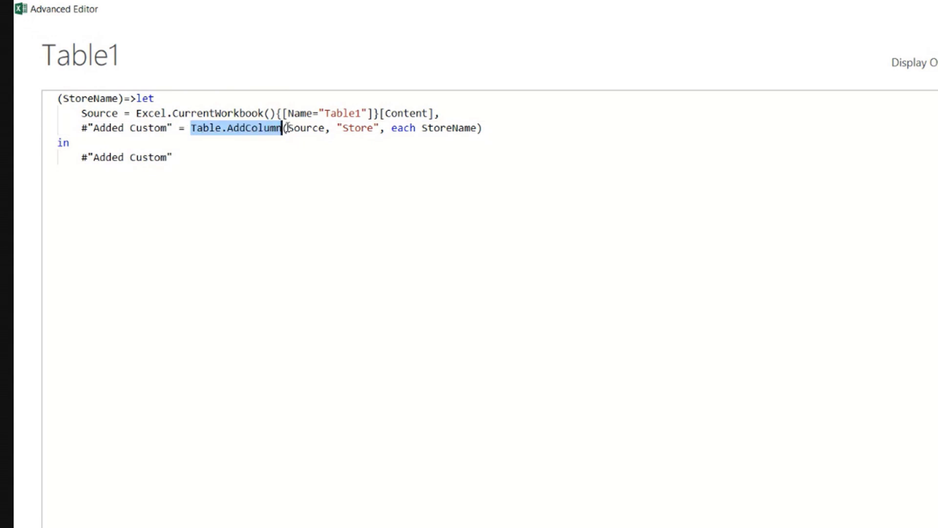
click(288, 128)
drag(288, 128, 325, 128)
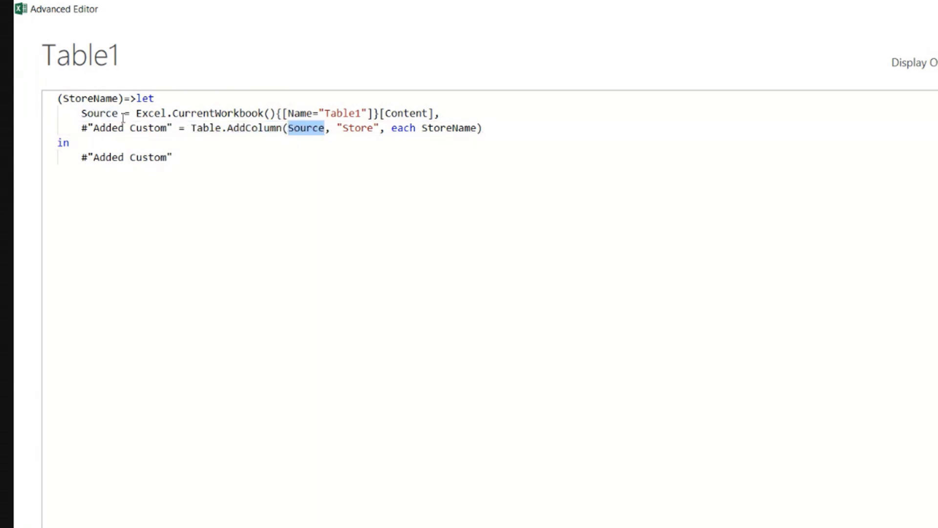
click(337, 128)
drag(338, 128, 379, 128)
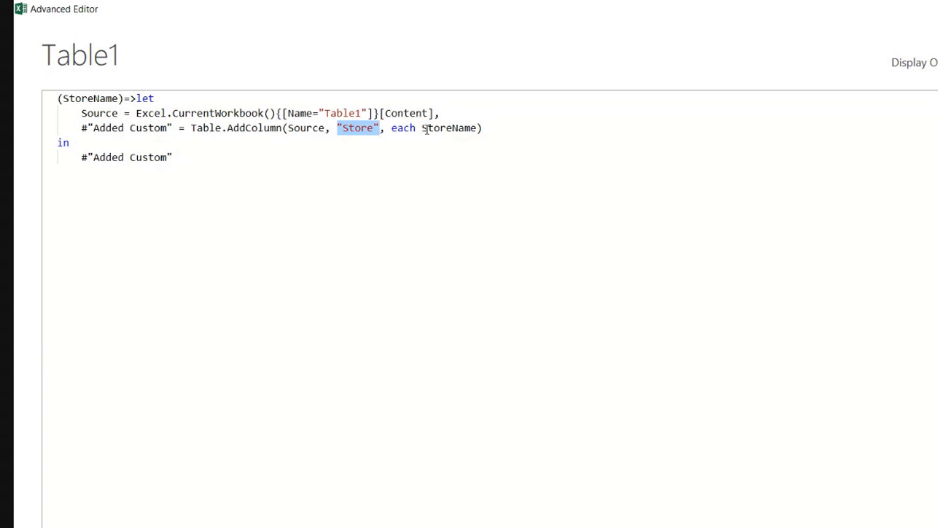
drag(423, 129, 477, 129)
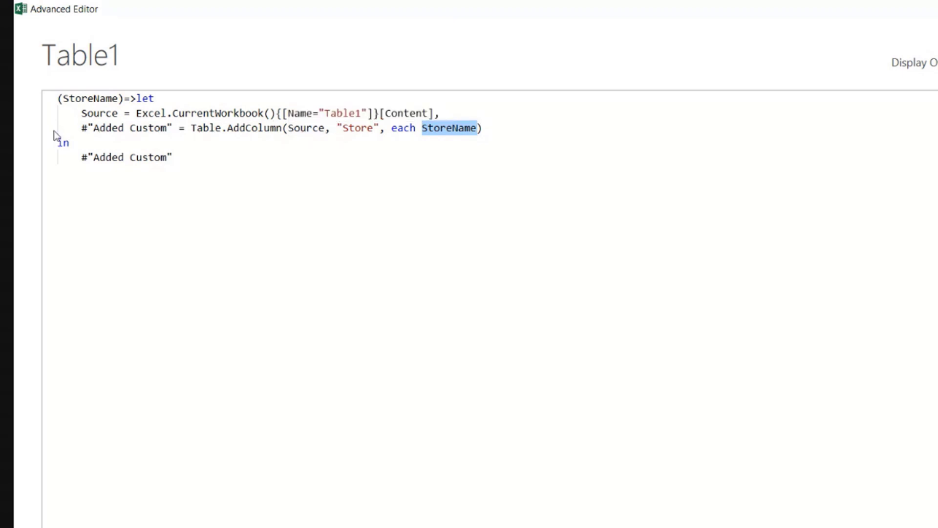
mouse_move(300, 128)
Delete the Source step line from the query code
click(454, 116)
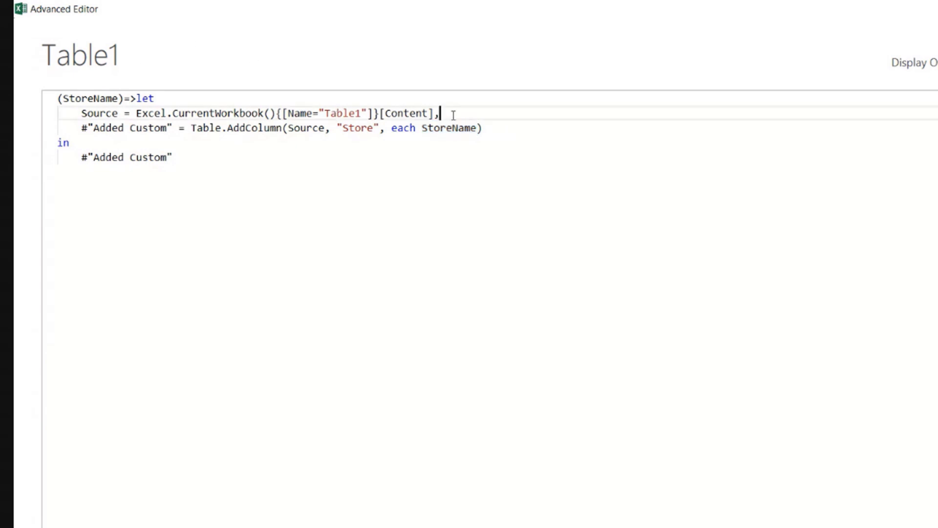
drag(454, 115, 14, 120)
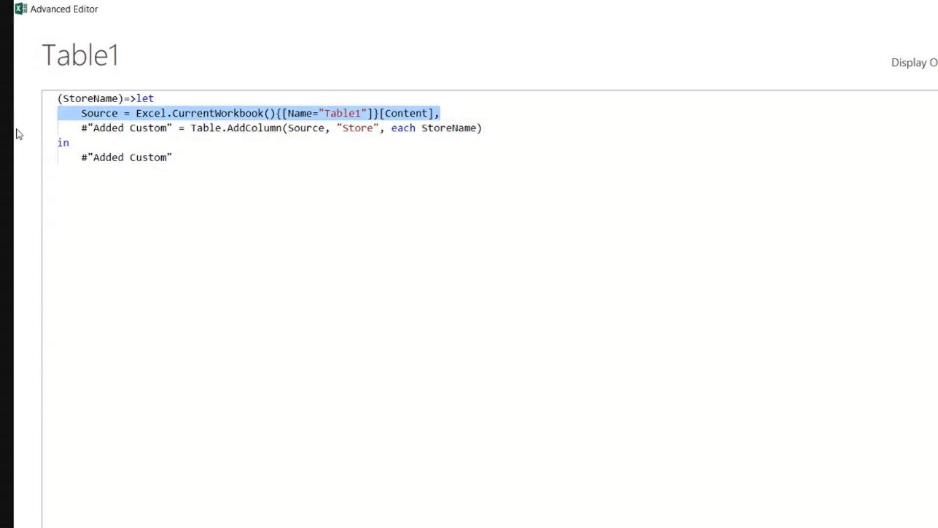
key(Delete)
key(BackSpace)
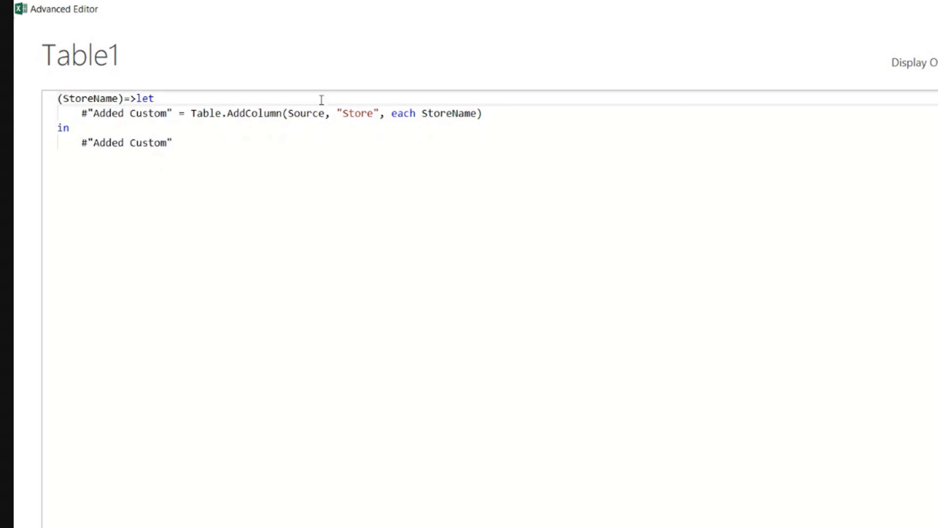
Replace Source with StoreTable in Table.AddColumn and add StoreTable to the parameters
click(287, 113)
drag(288, 112, 324, 113)
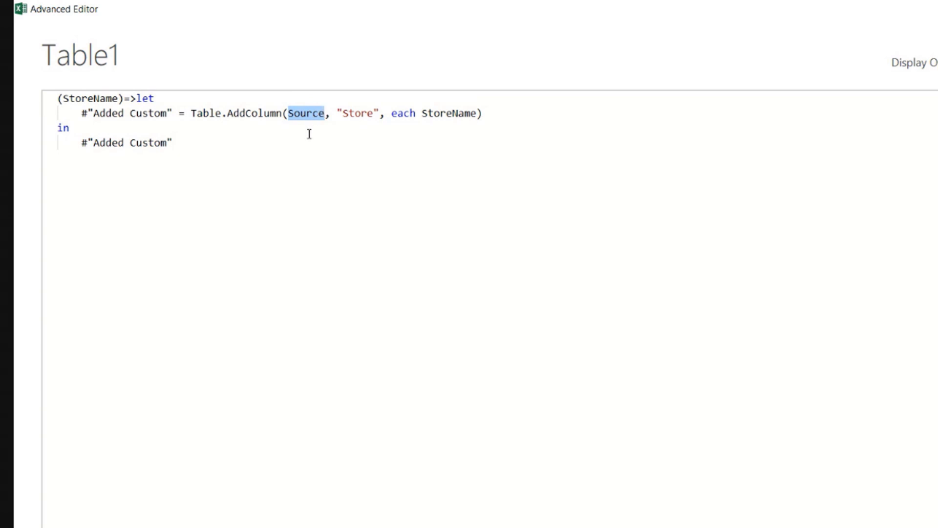
text(Store)
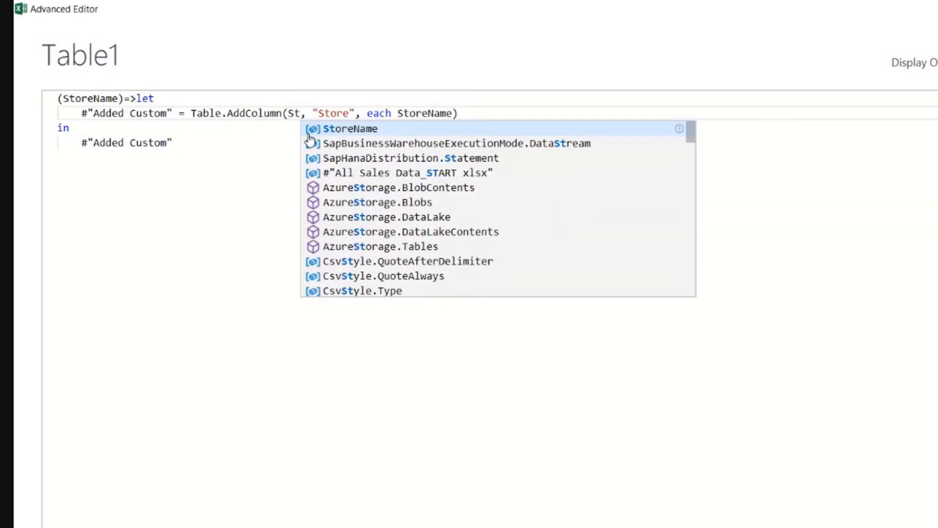
text(Table)
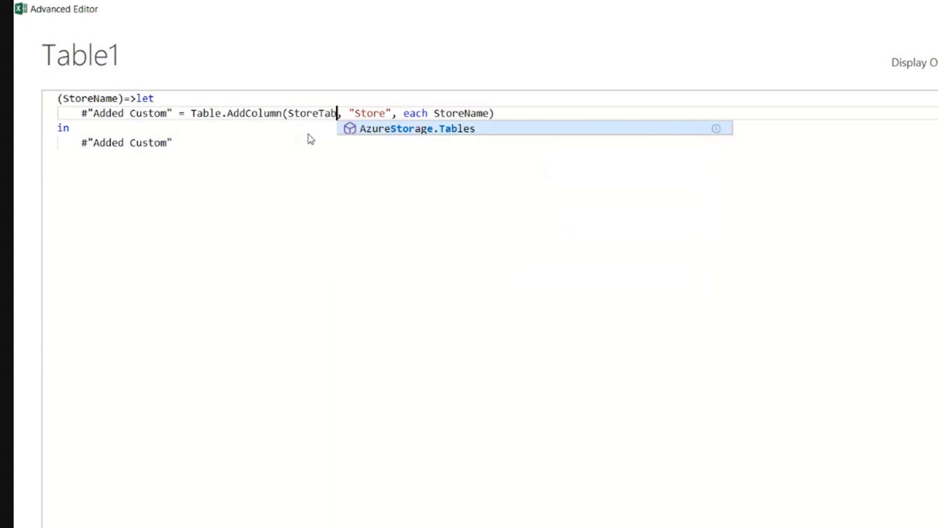
click(234, 114)
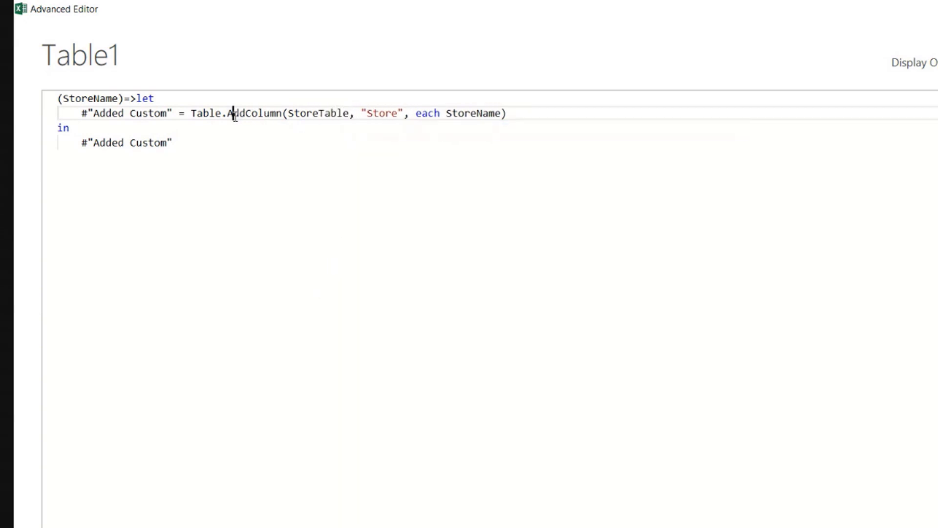
click(62, 98)
text(StoreTable)
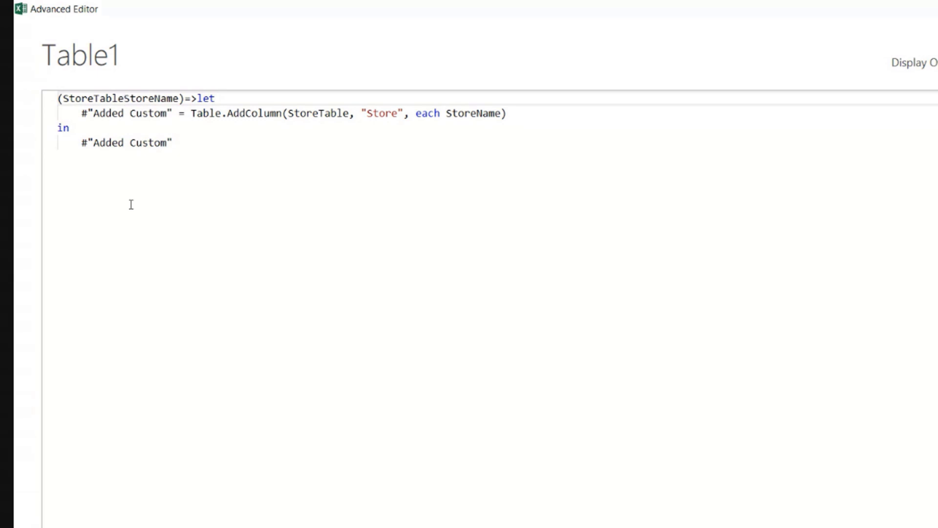
text(,)
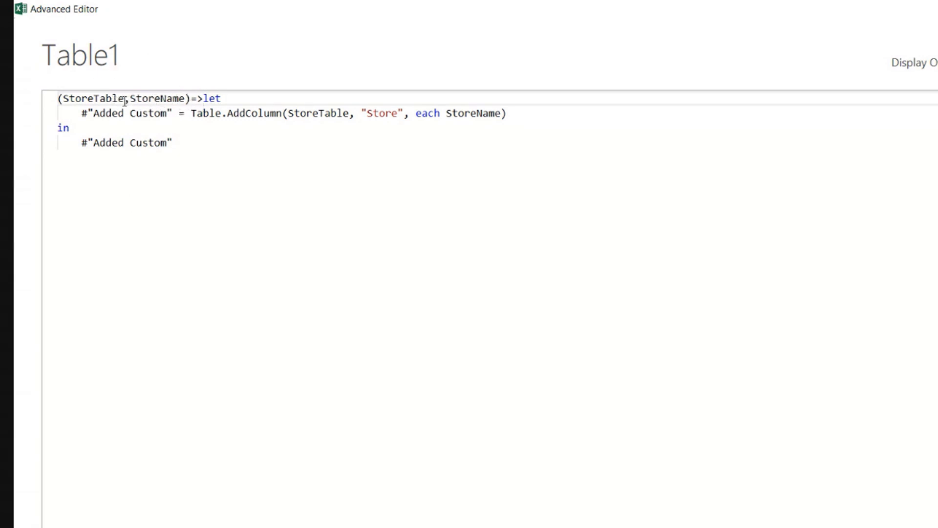
Declare StoreTable as table and StoreName as text in the function header
click(124, 98)
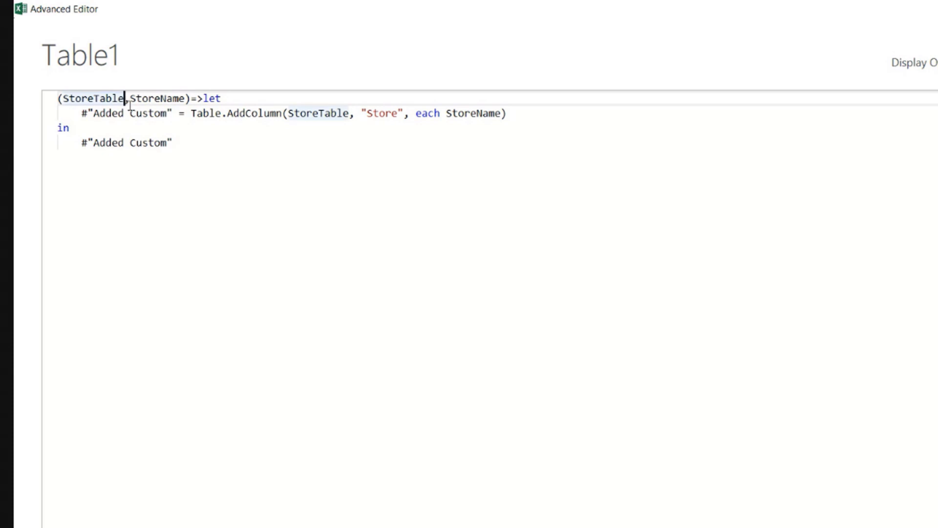
text(as )
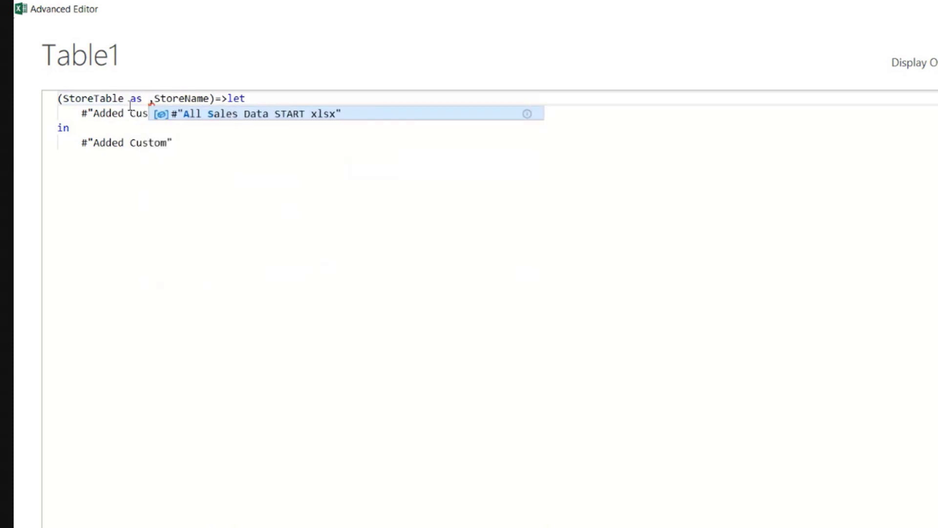
text(table)
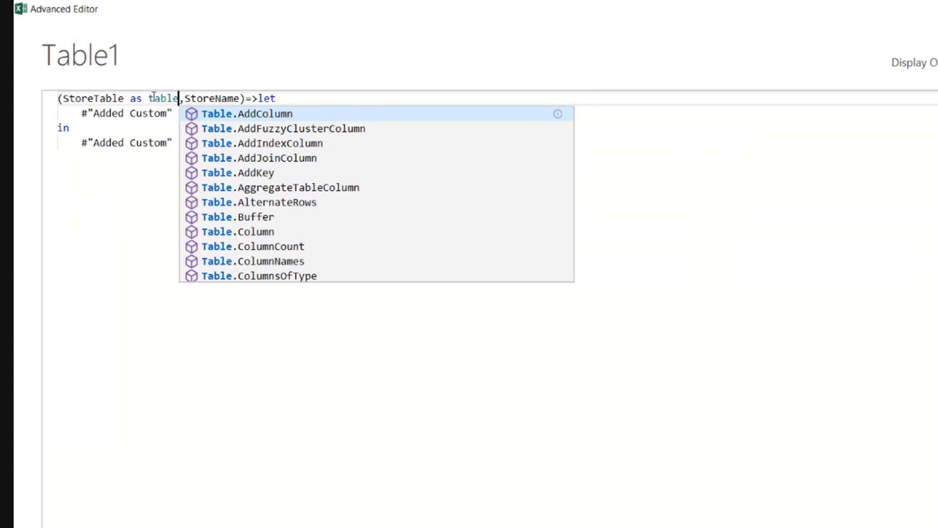
click(241, 99)
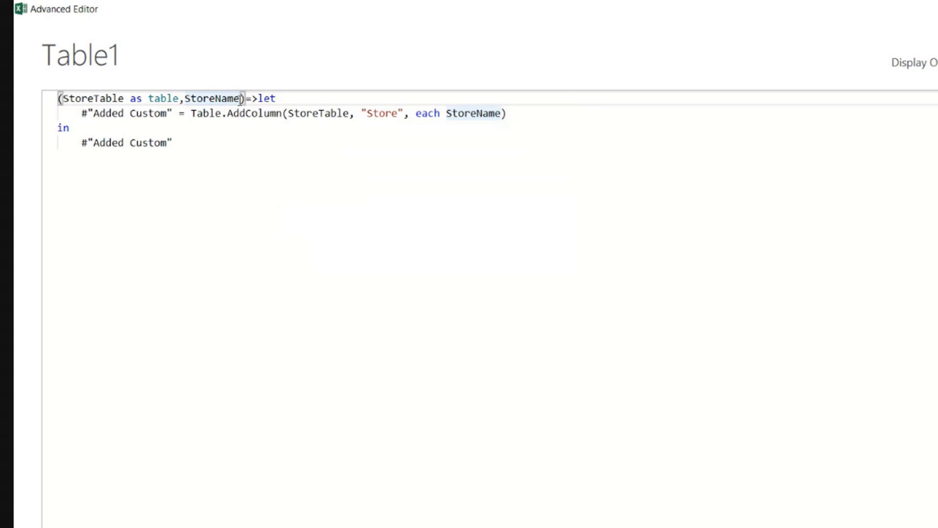
text(as )
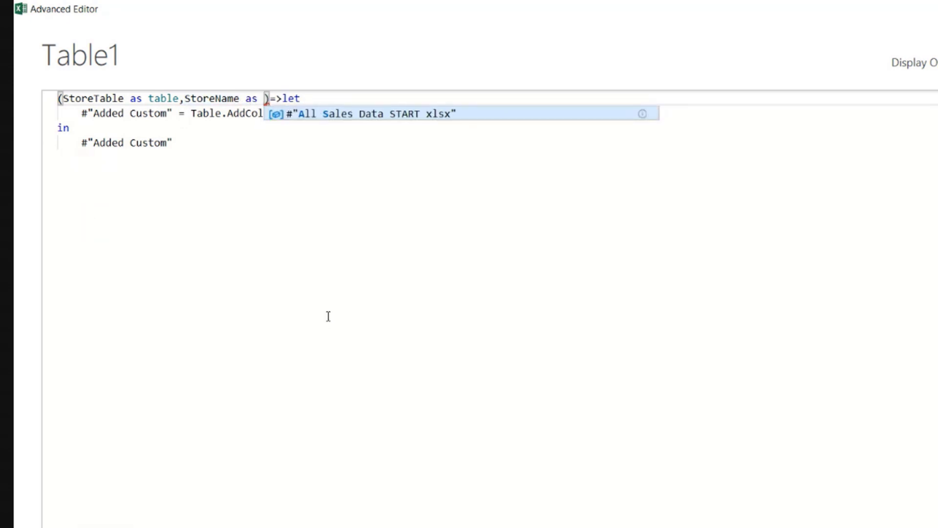
text(text)
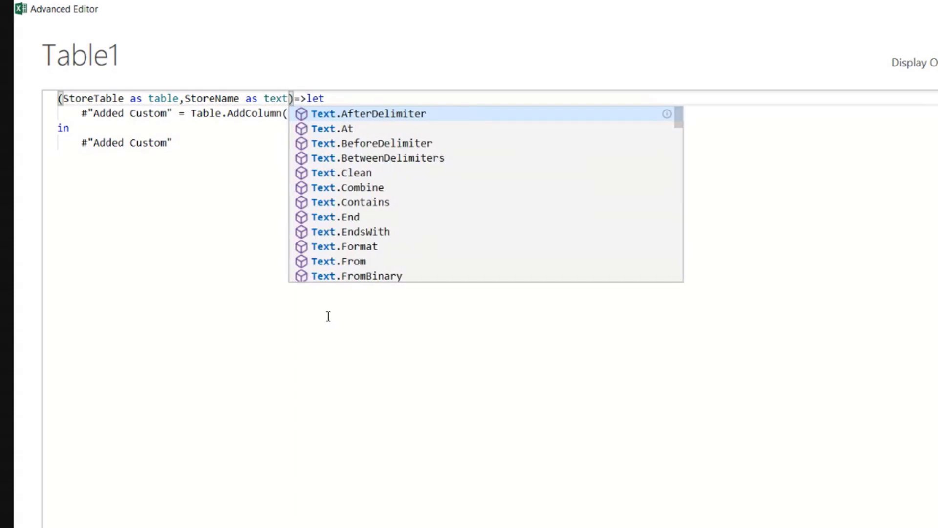
click(209, 143)
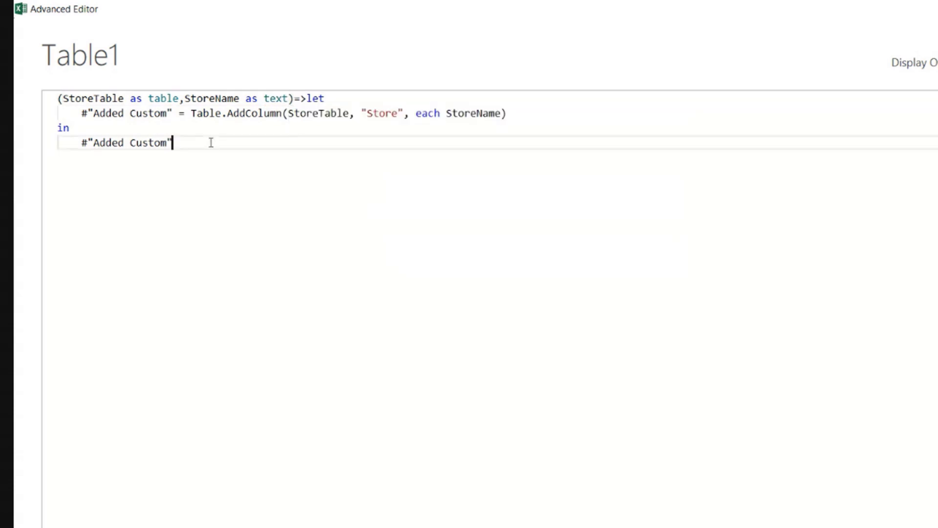
Trace the StoreTable and StoreName parameters through the Table.AddColumn line
click(58, 97)
click(94, 98)
click(209, 98)
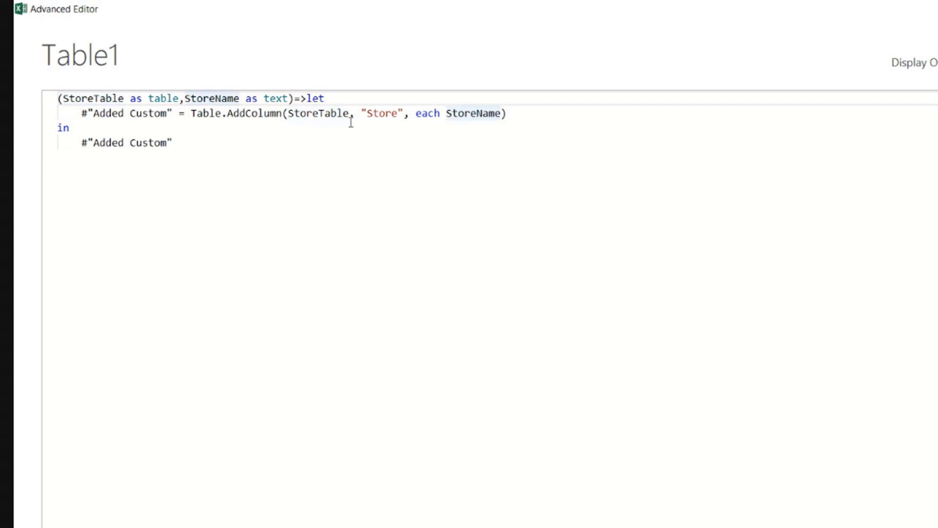
click(309, 113)
click(458, 114)
click(190, 146)
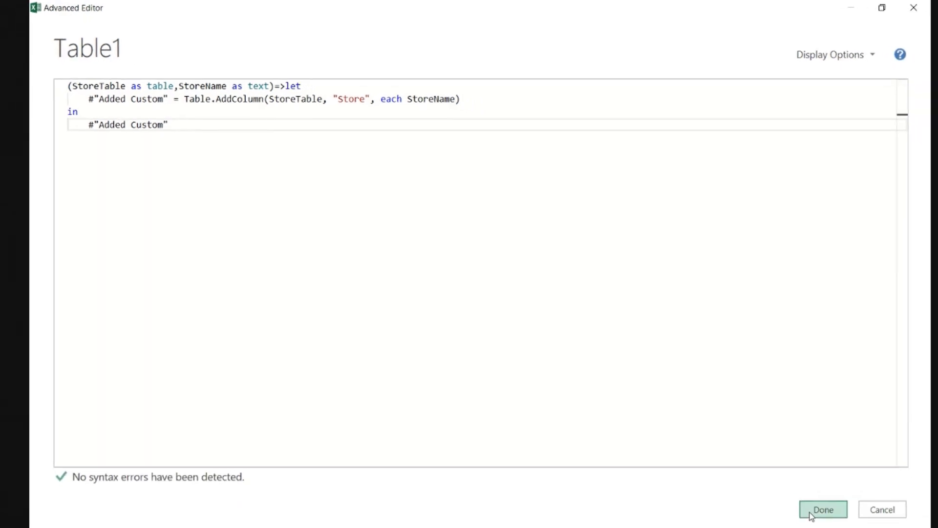
Save the function code and rename the query from Table1 to fnGetStoreName
click(810, 511)
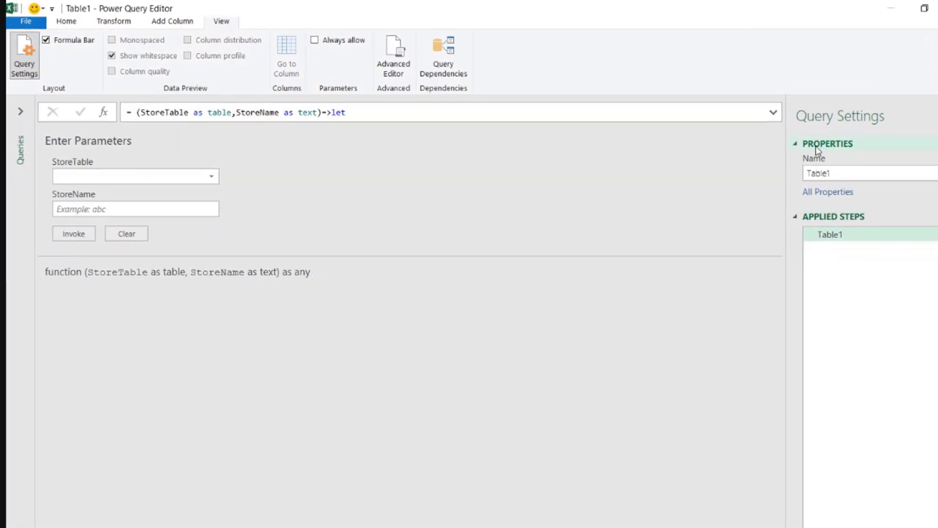
drag(834, 173, 785, 175)
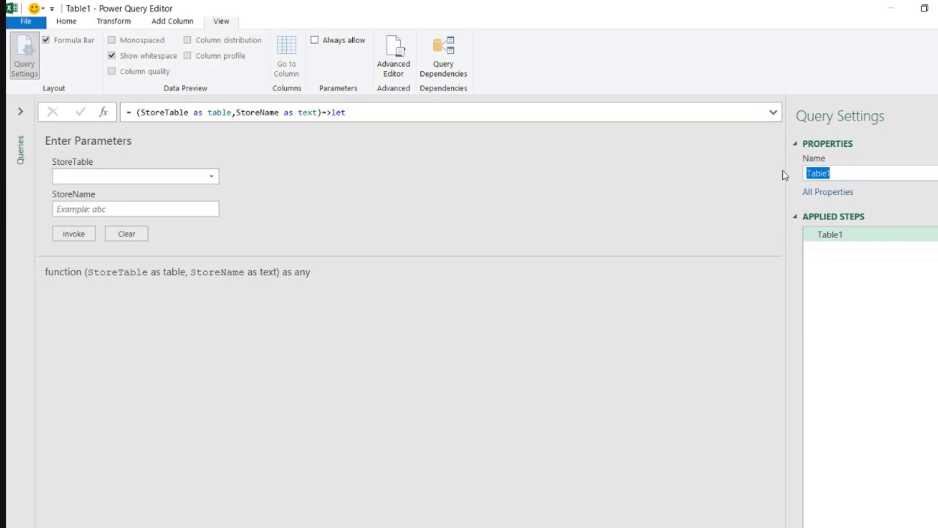
text(fnGe)
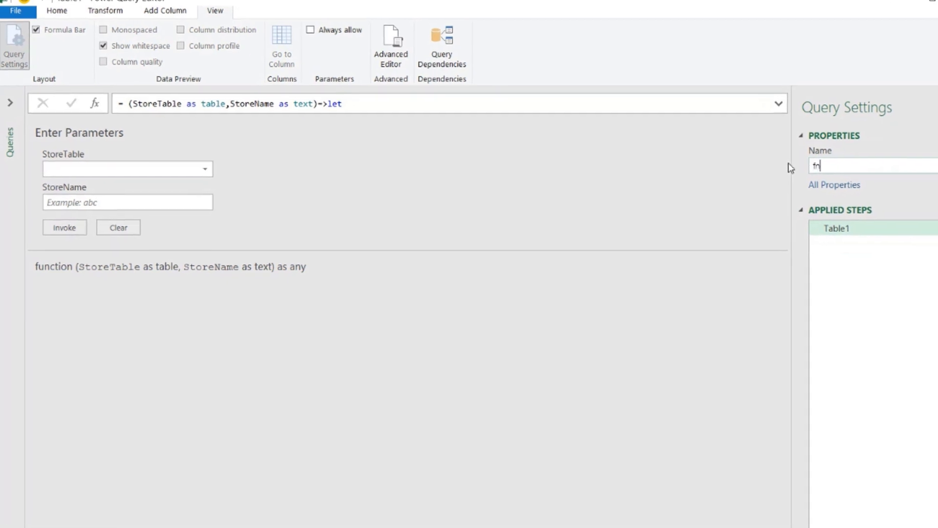
text(t)
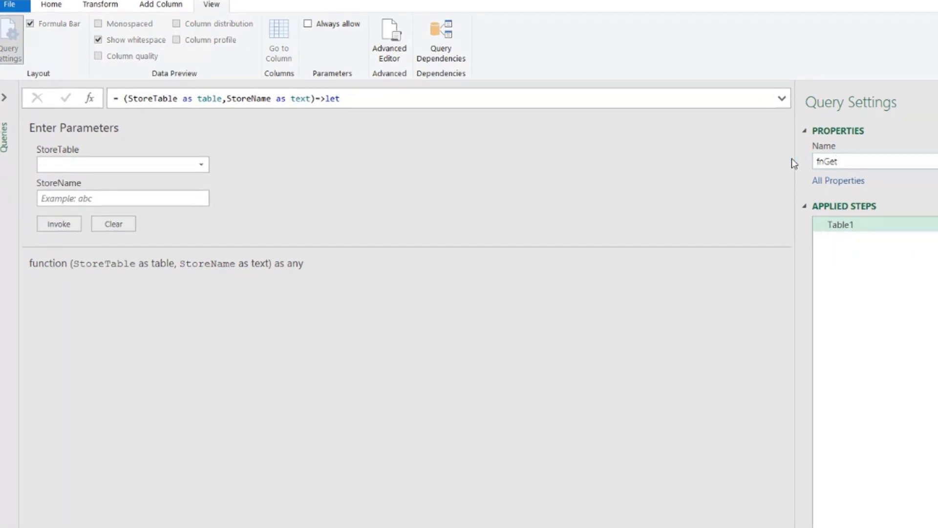
text(StoreName)
key(Return)
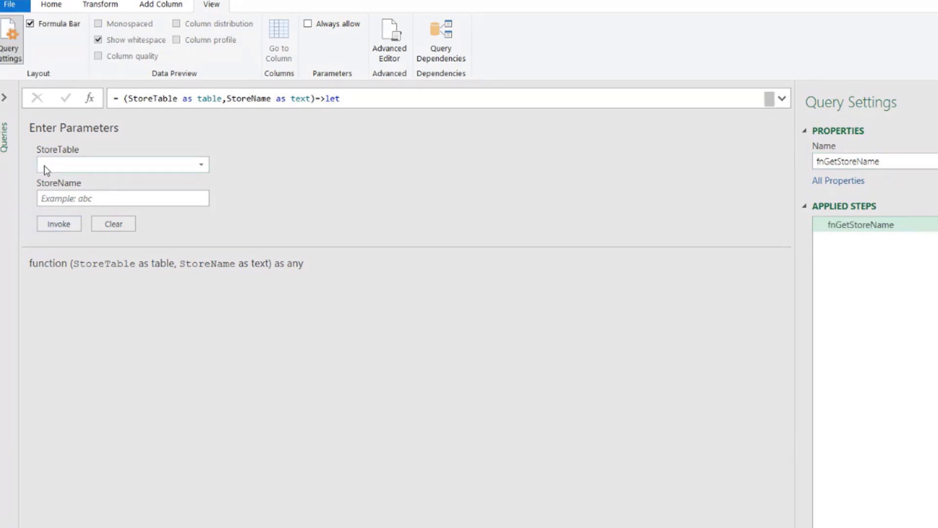
click(6, 100)
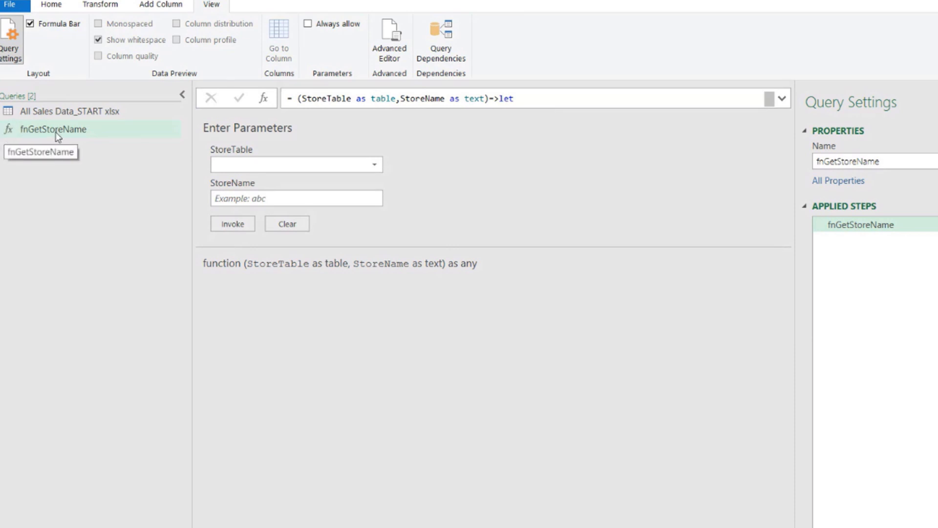
Show the All Sales Data_START xlsx query at its RemovedOtherColumns step with the Data column selected
click(56, 112)
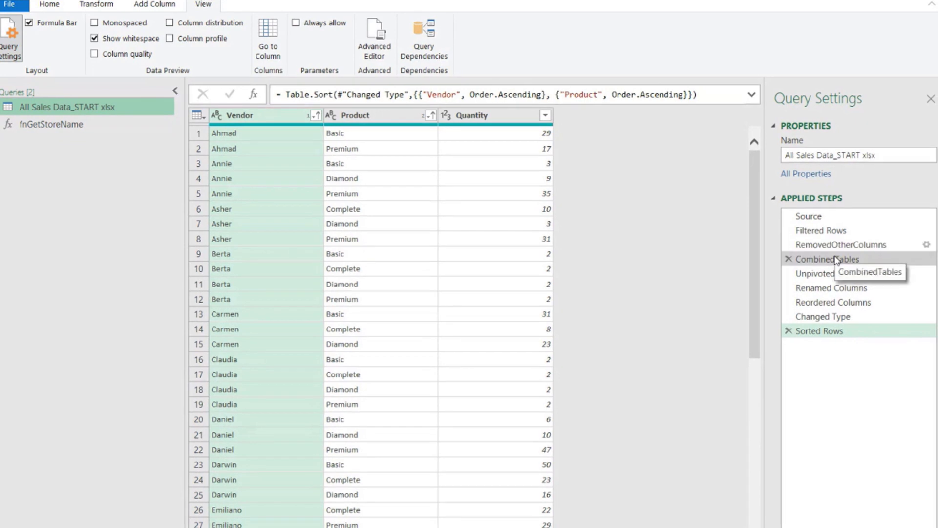
click(835, 260)
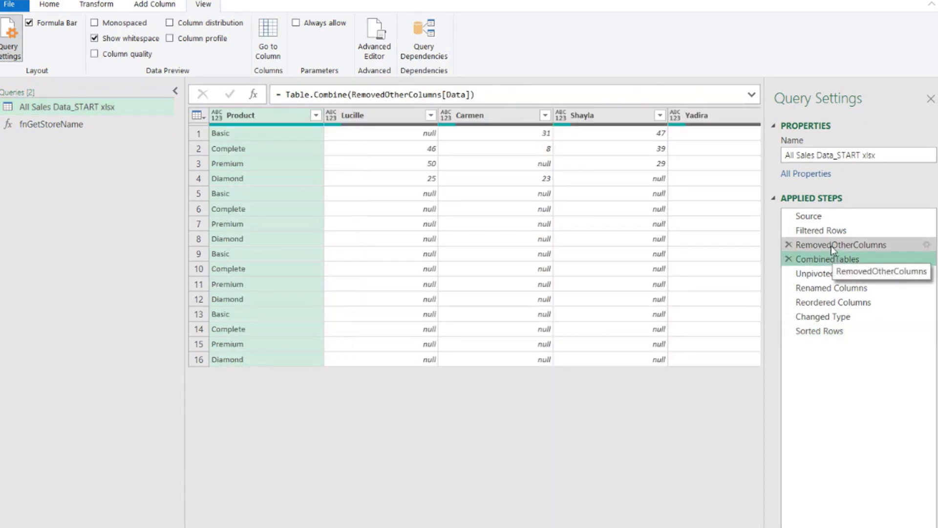
click(833, 244)
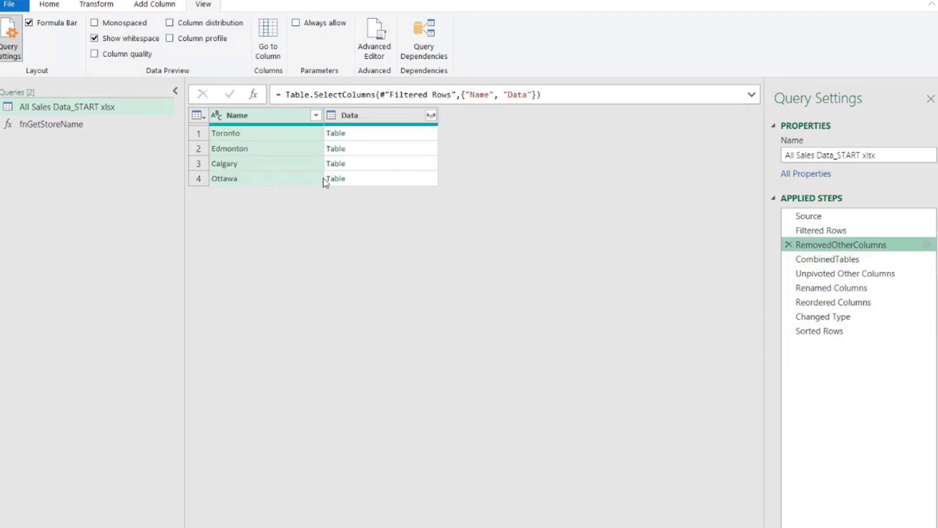
click(377, 115)
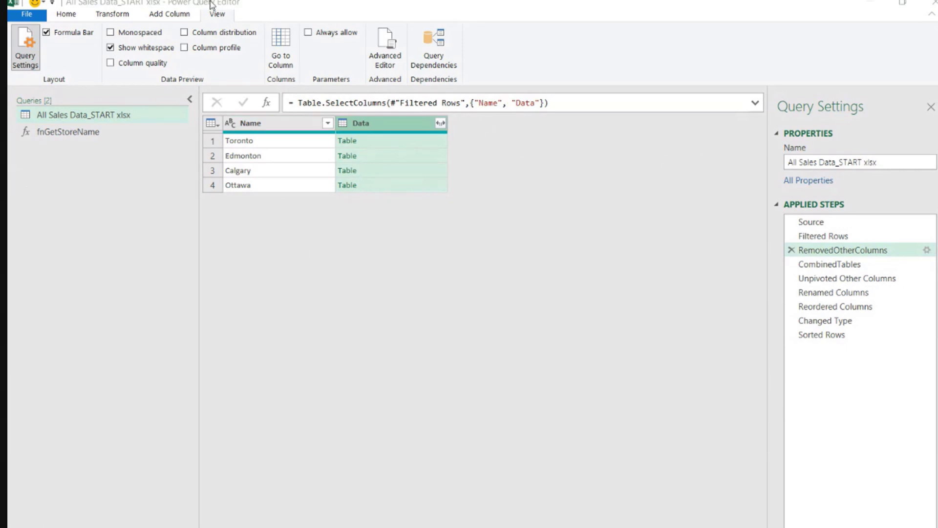
click(173, 18)
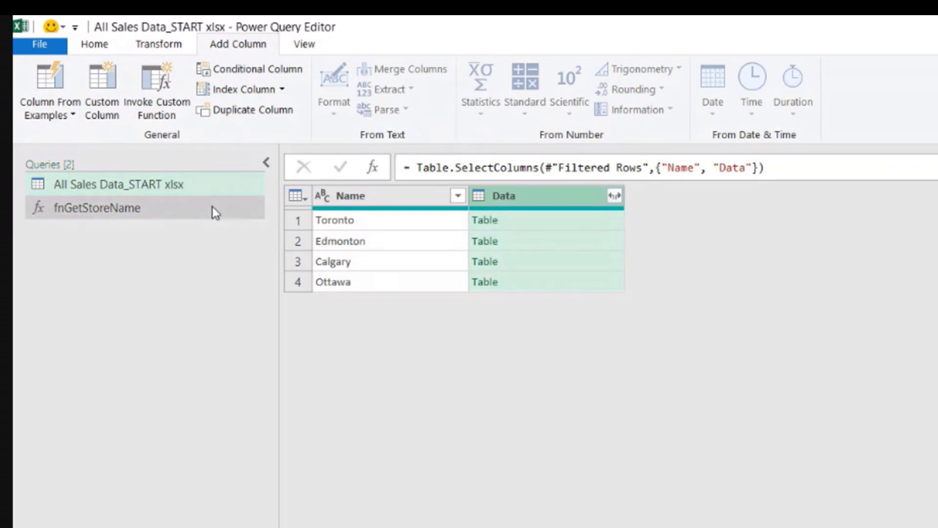
Insert an Invoke Custom Function step named StoreData that uses fnGetStoreName
click(157, 87)
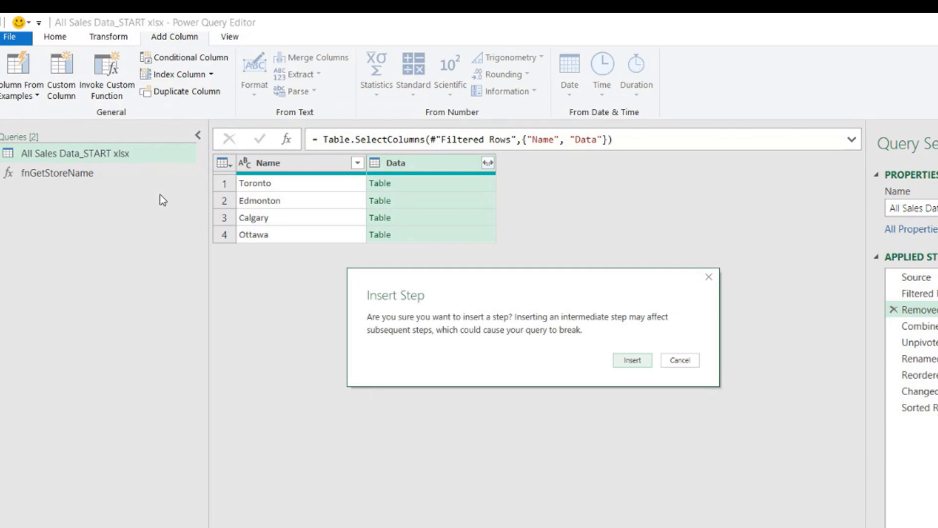
click(636, 360)
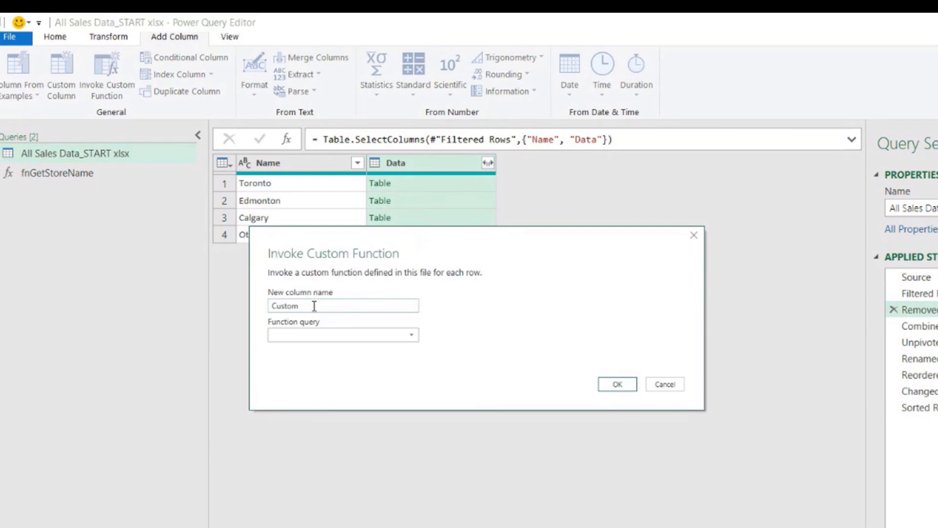
drag(305, 305, 255, 310)
text(StoreData)
click(374, 339)
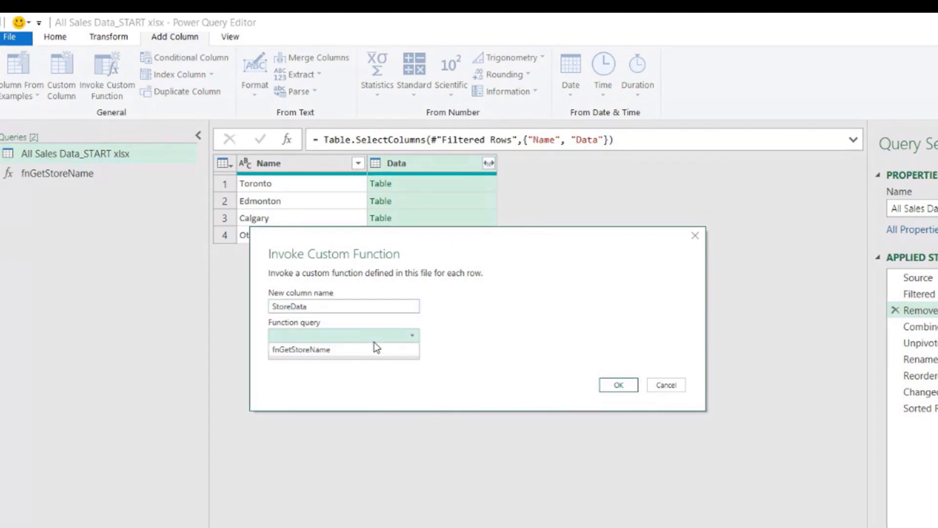
click(296, 350)
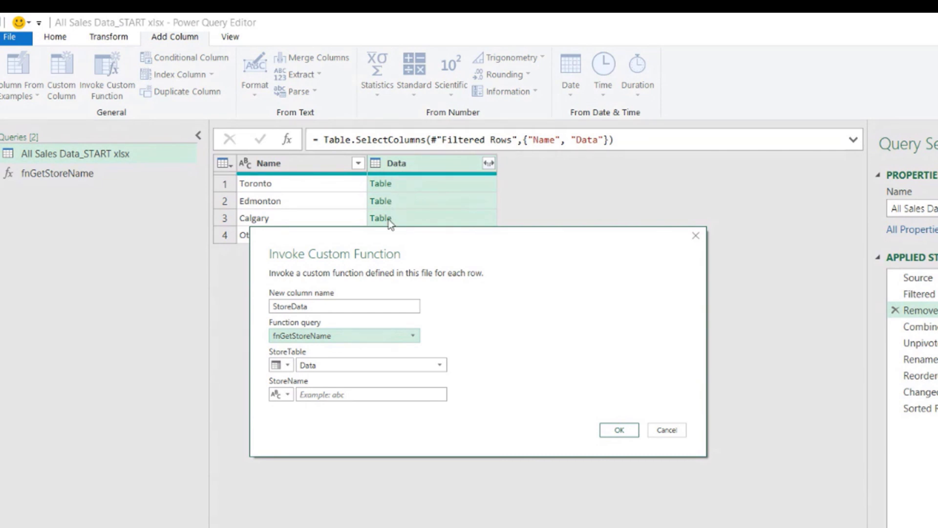
Map the function's StoreTable input to the Data column and StoreName to the Name column
click(288, 365)
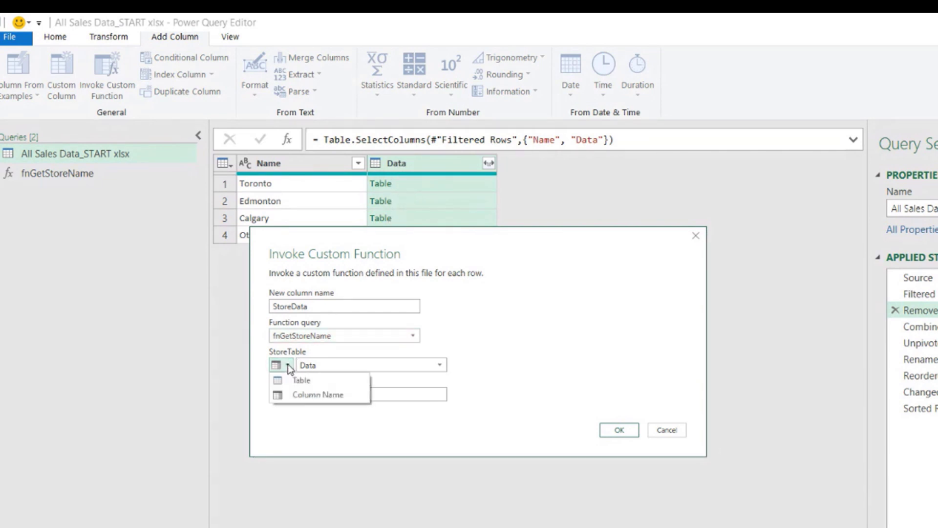
click(301, 396)
click(383, 368)
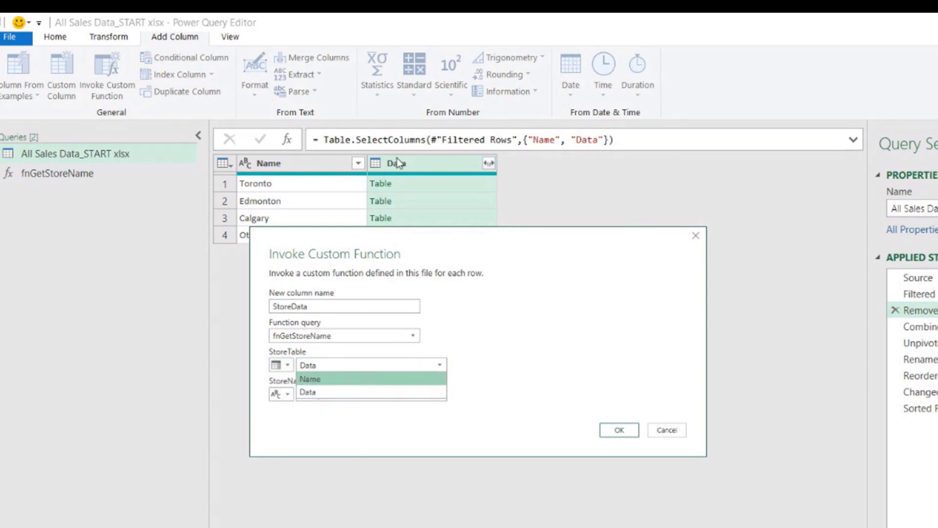
click(344, 391)
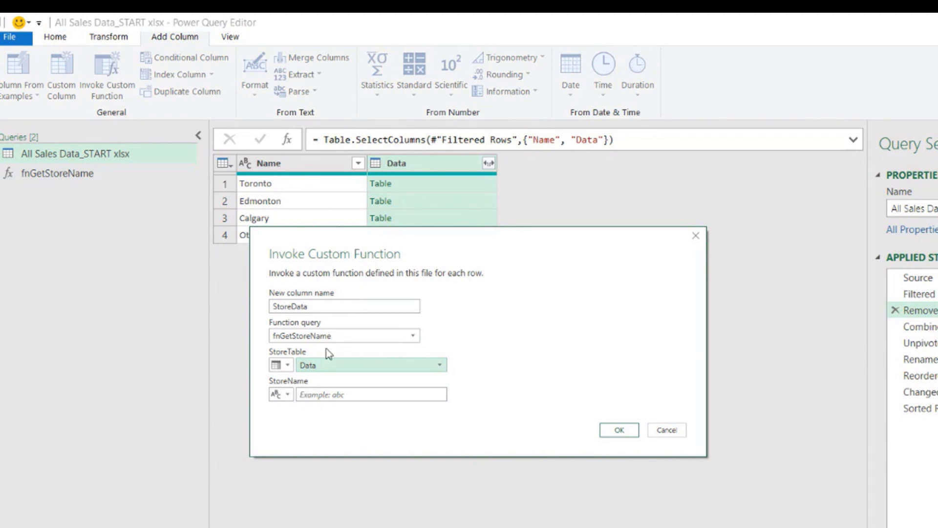
click(276, 394)
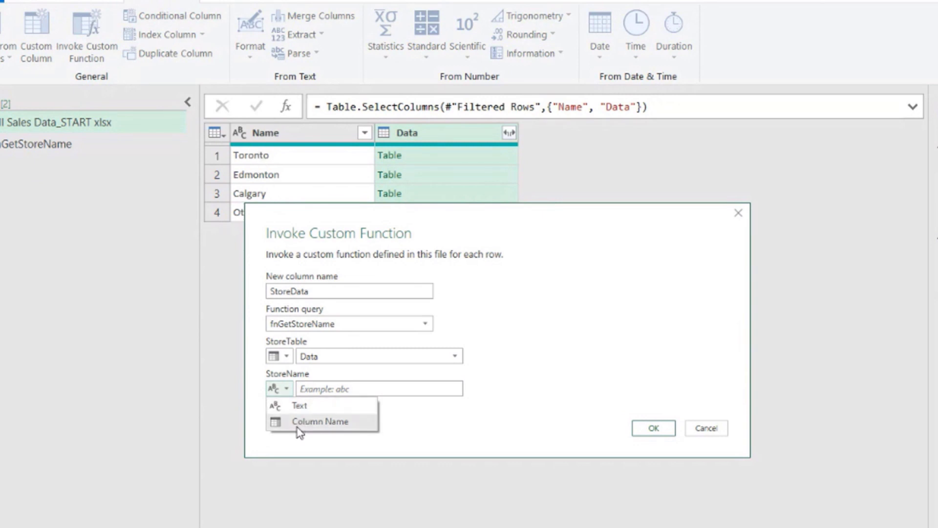
click(299, 423)
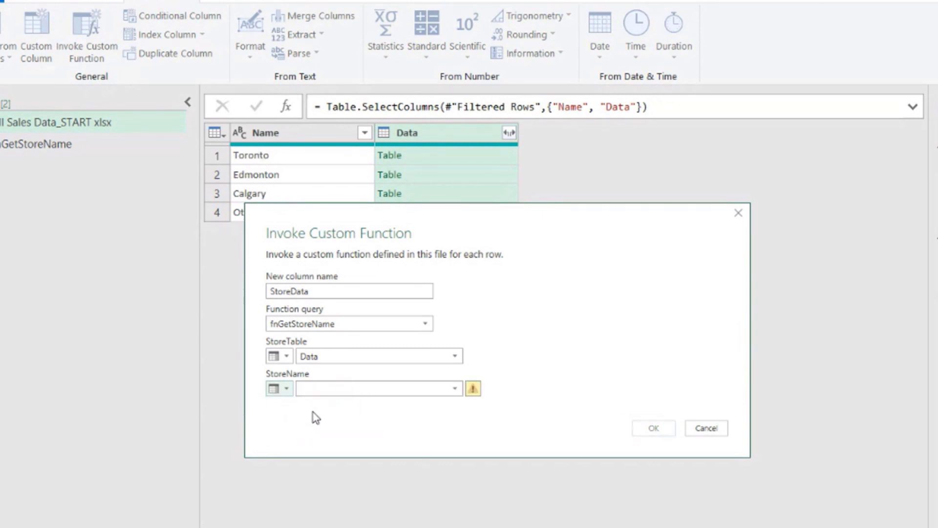
click(455, 389)
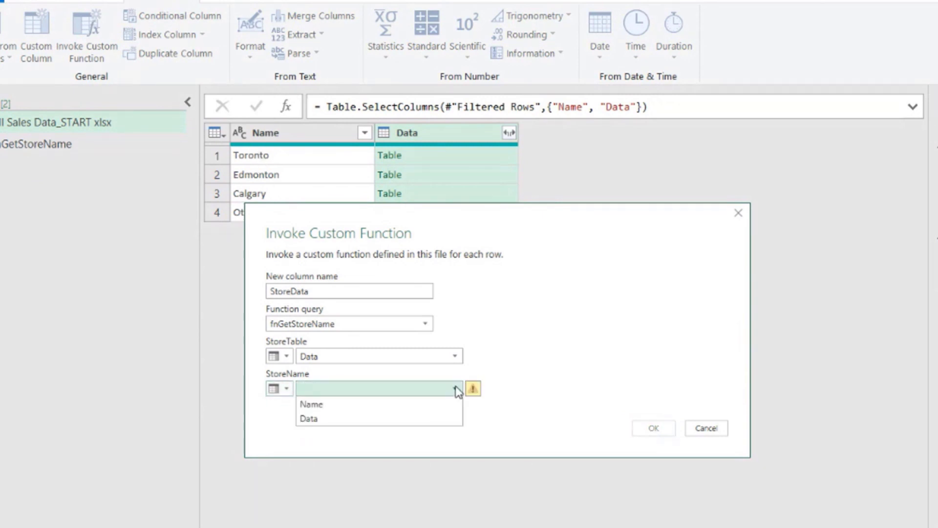
click(332, 411)
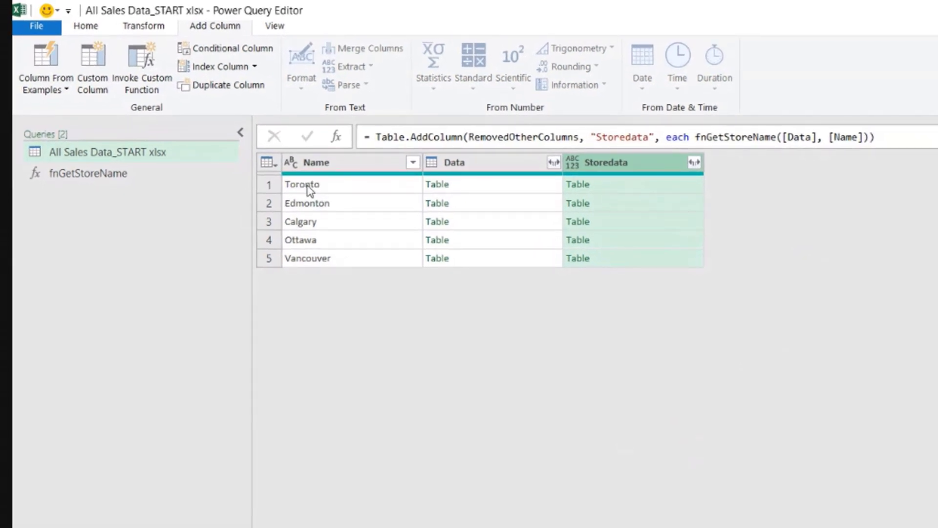
click(478, 193)
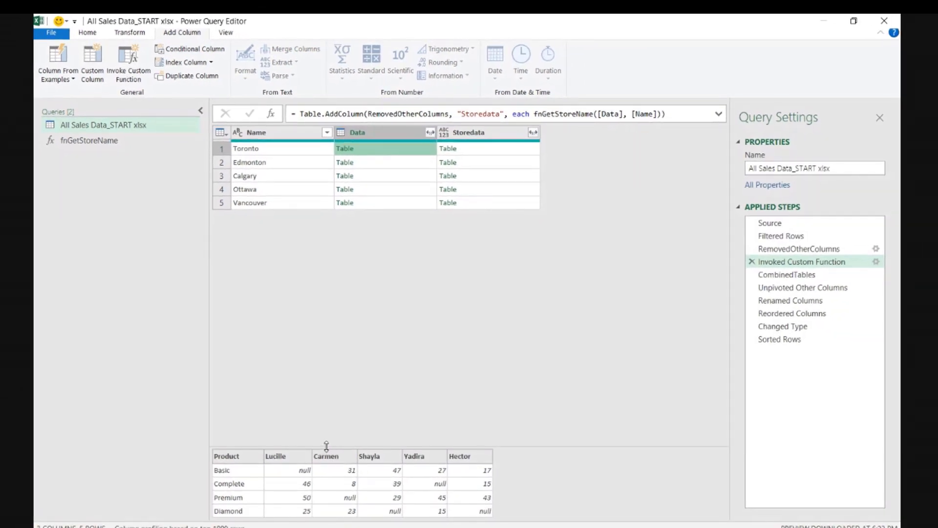
drag(326, 447, 329, 409)
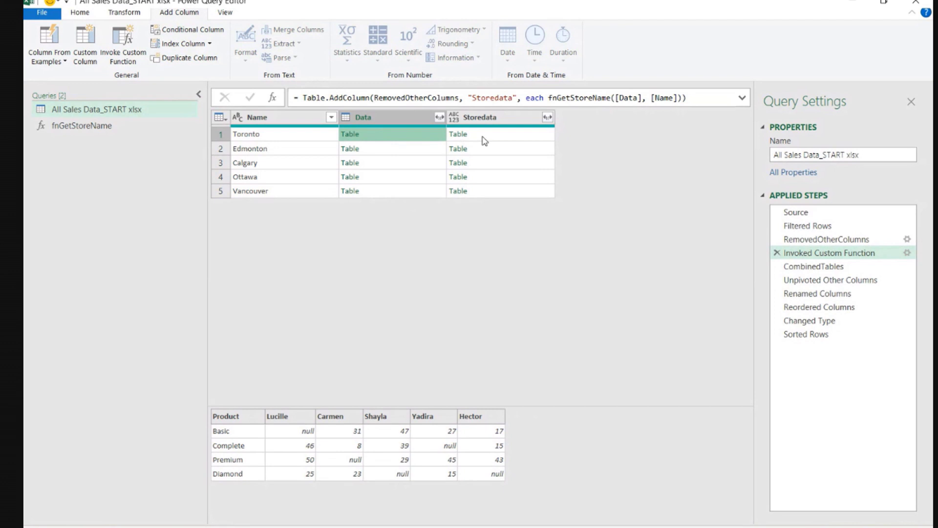
click(483, 135)
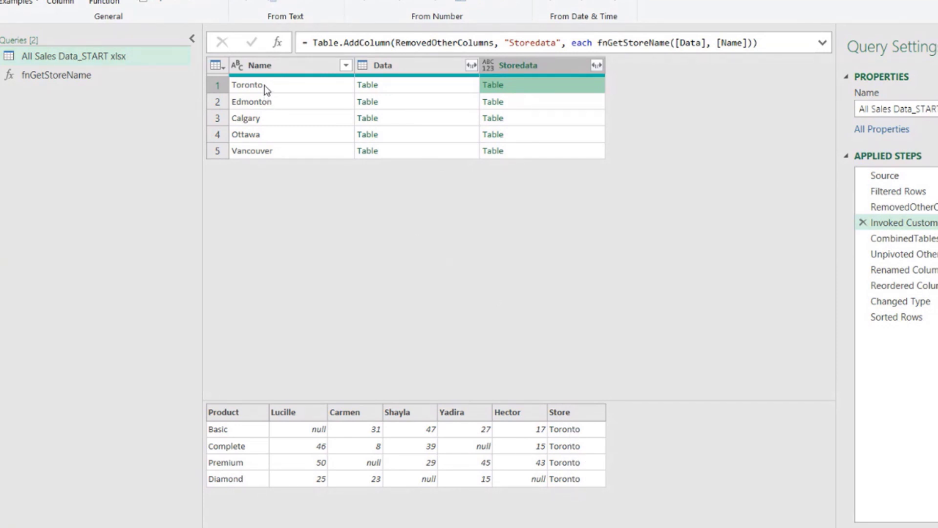
click(581, 102)
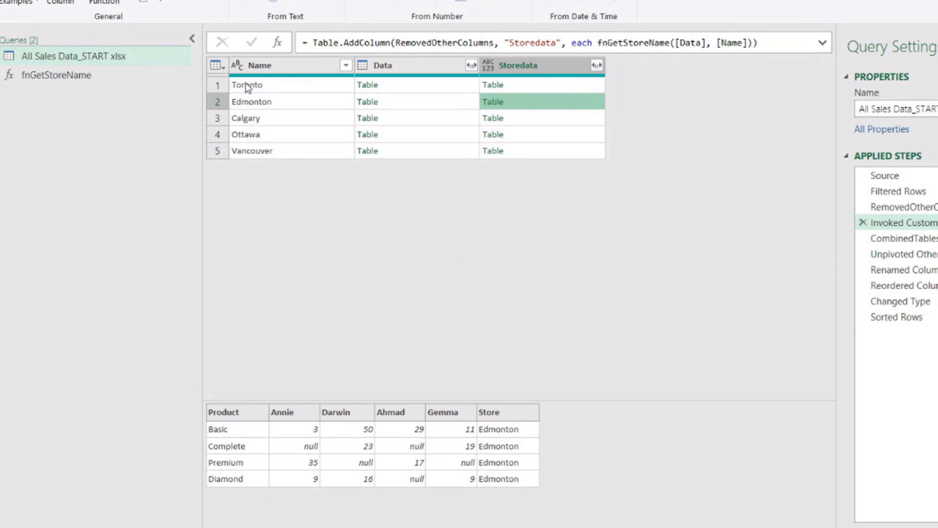
click(520, 85)
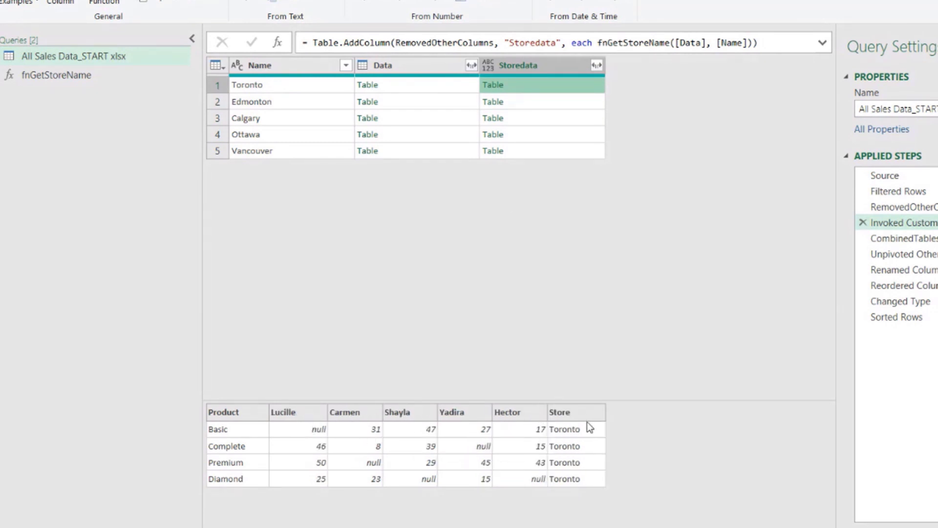
click(527, 104)
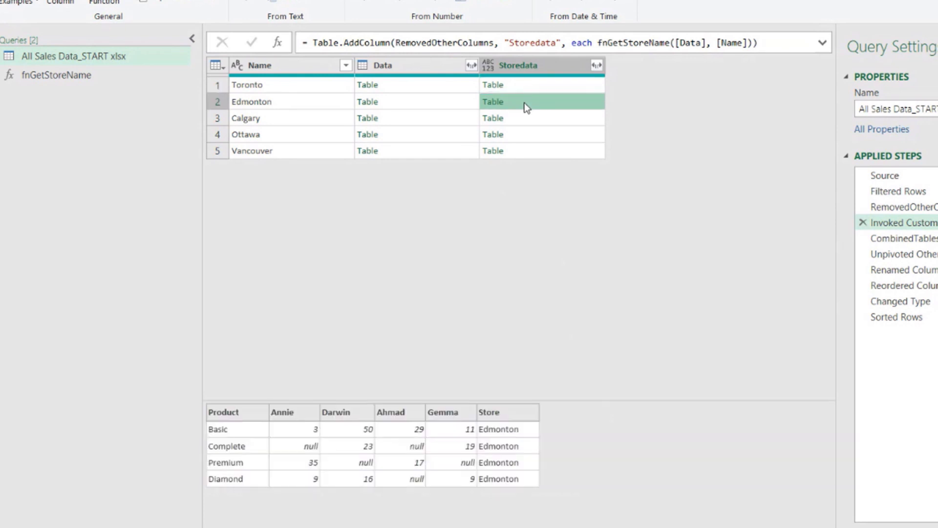
click(426, 107)
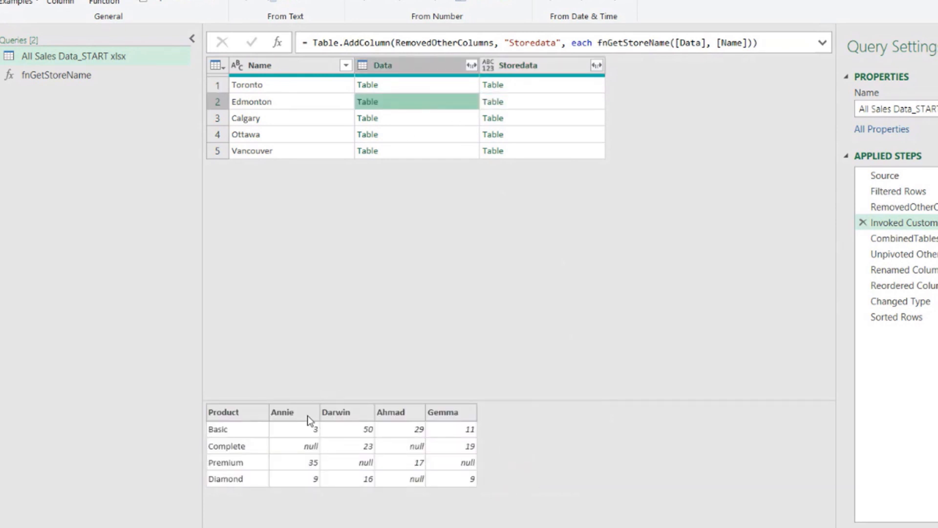
click(535, 103)
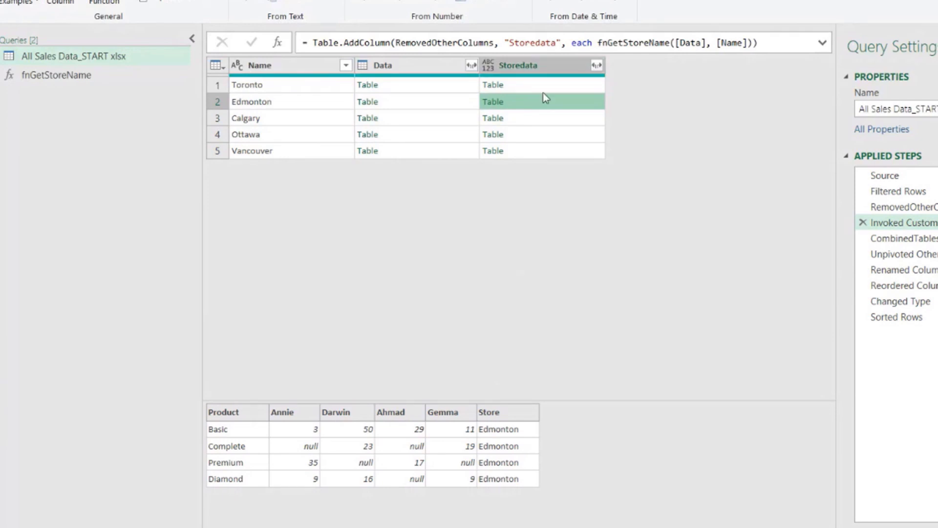
click(535, 121)
click(535, 136)
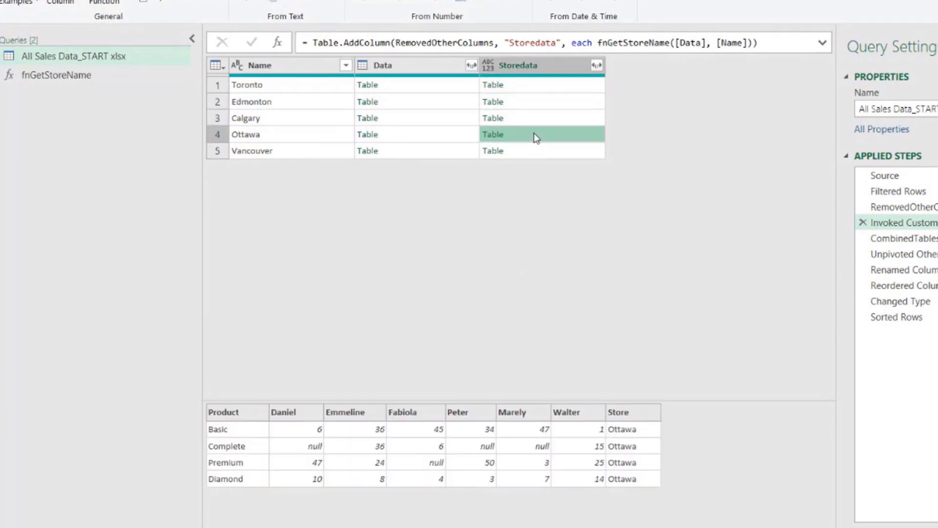
click(536, 152)
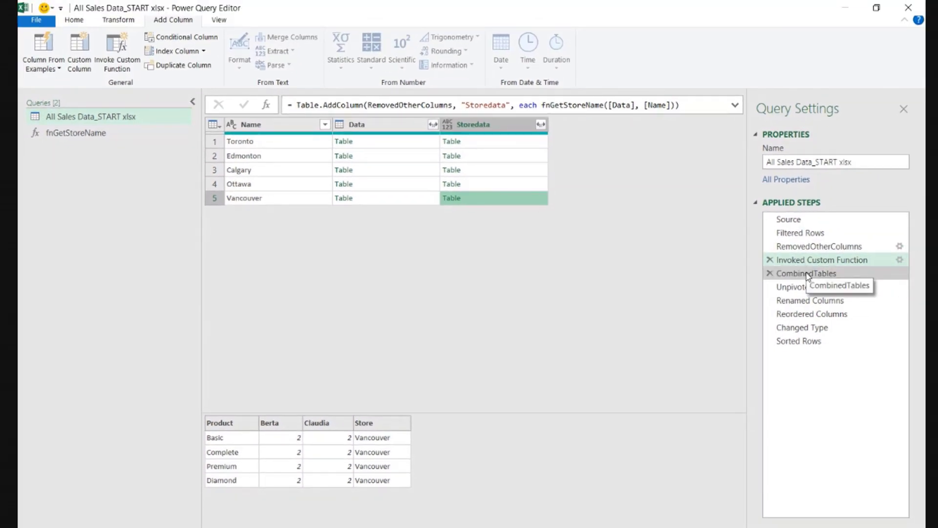
Collapse the Queries pane and compare the Invoked Custom Function and CombinedTables step results
click(807, 273)
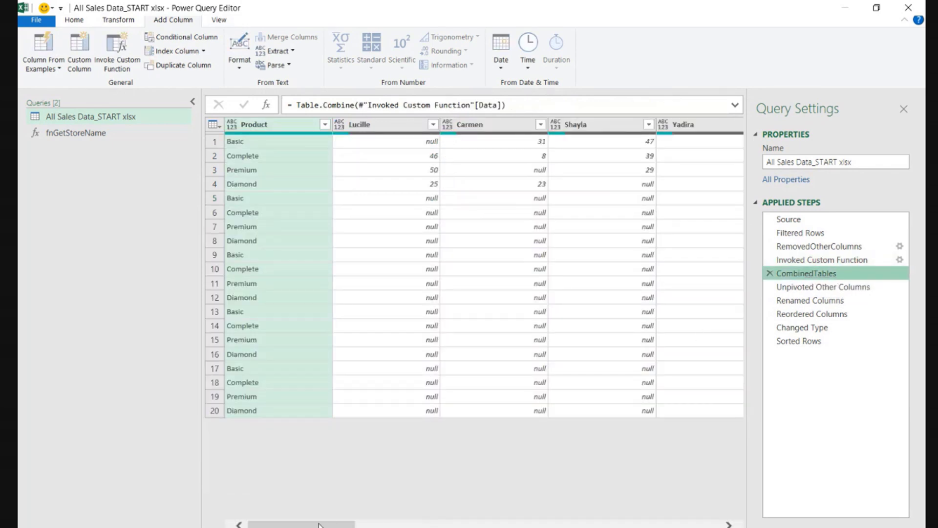
drag(318, 524, 341, 524)
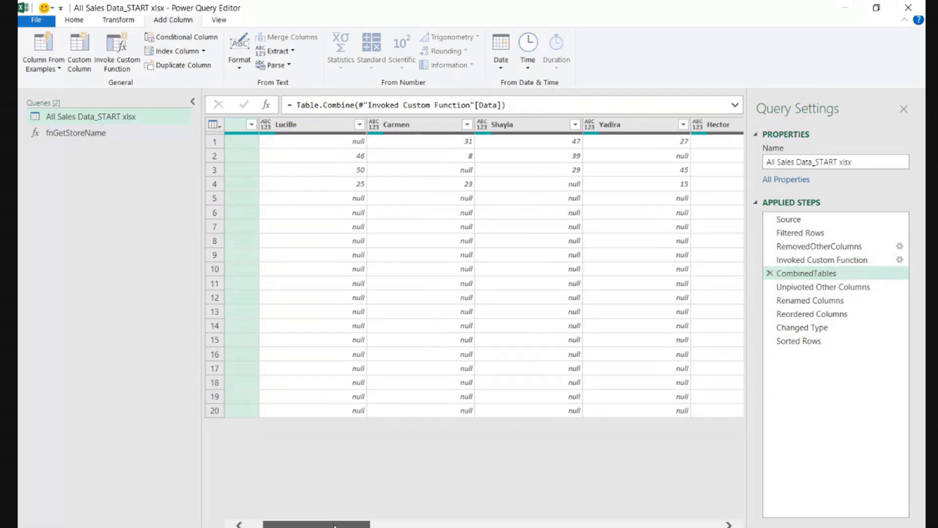
click(193, 101)
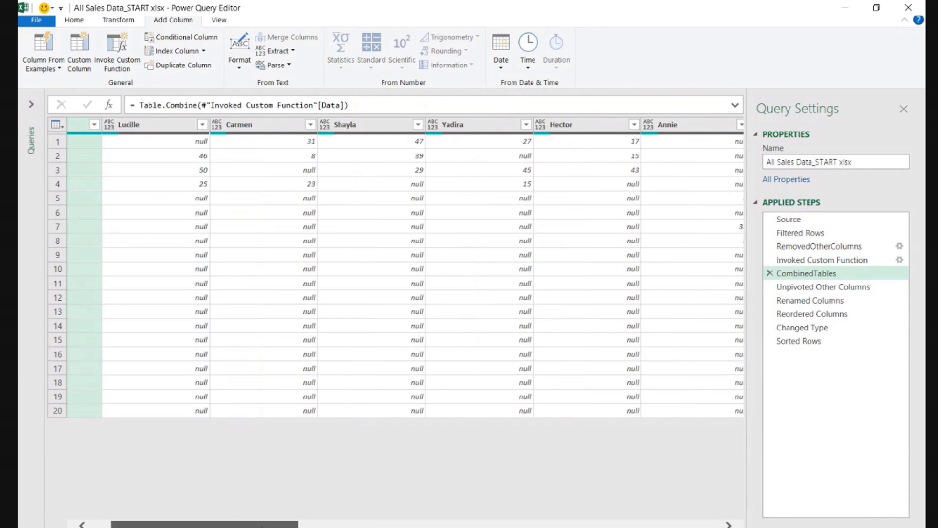
drag(261, 525, 240, 525)
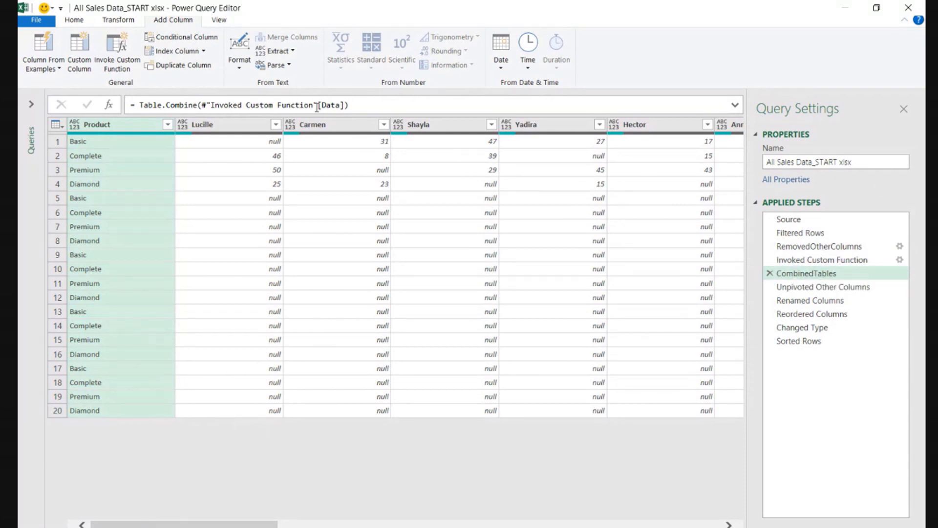
click(820, 263)
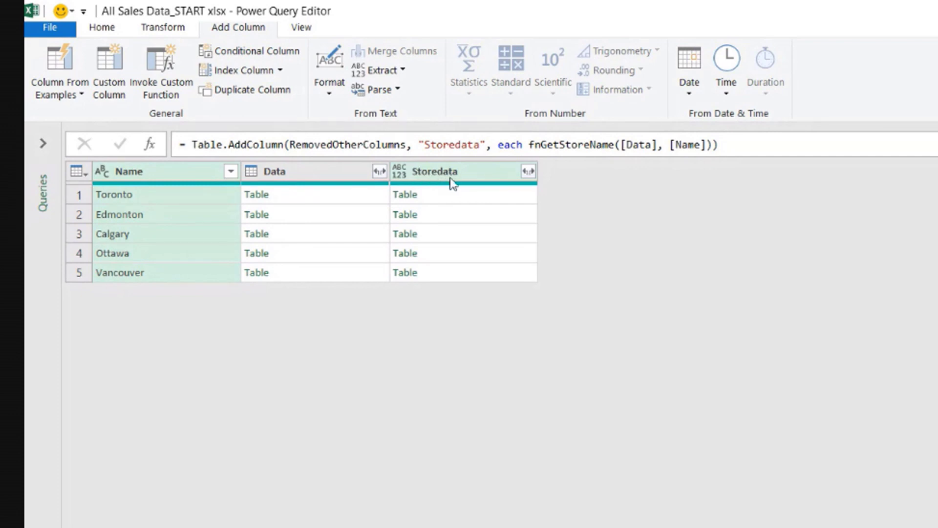
click(858, 291)
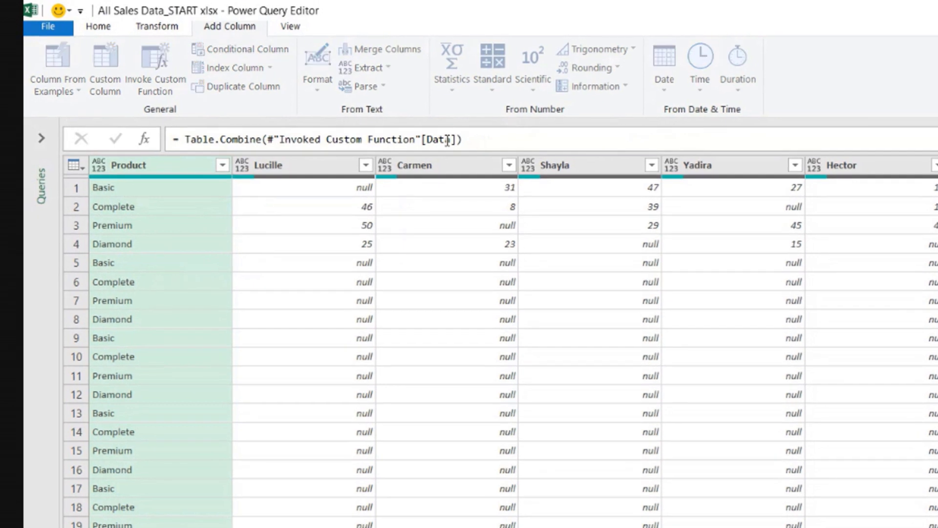
Change the CombinedTables Table.Combine formula from [Data] to [Storedata]
click(447, 141)
key(BackSpace)
key(BackSpace)
key(BackSpace)
key(BackSpace)
text(Store)
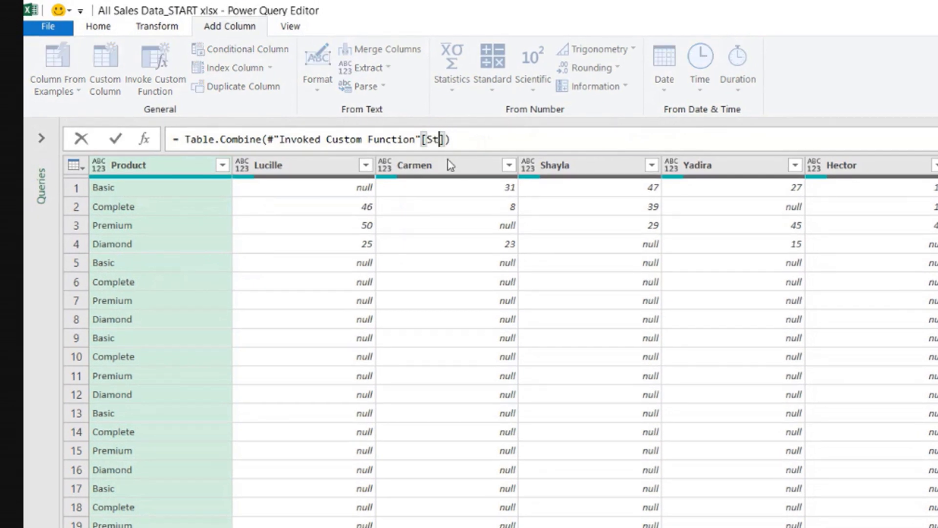
text(data)
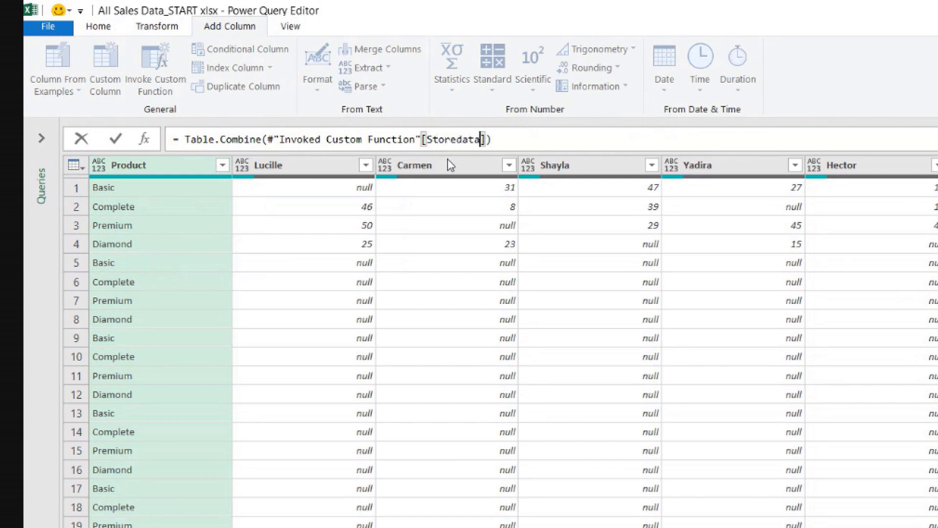
click(542, 139)
key(Return)
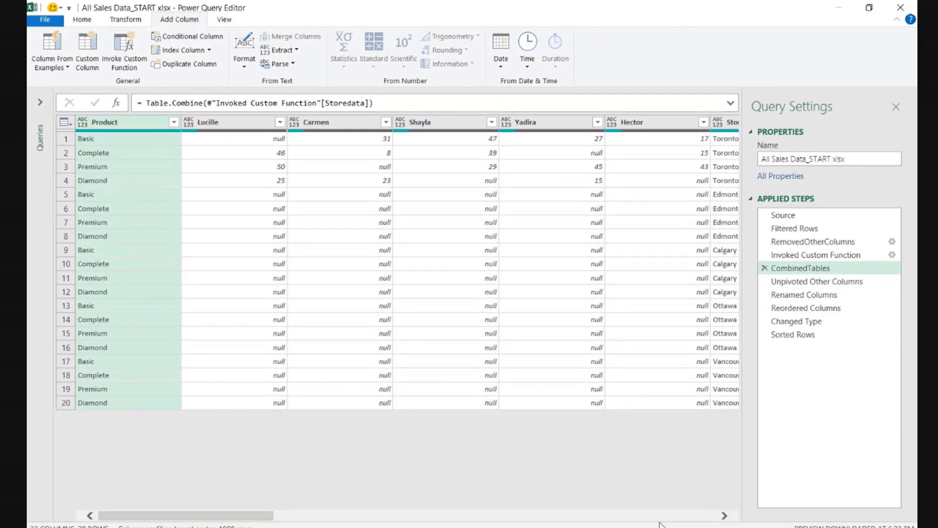
click(724, 515)
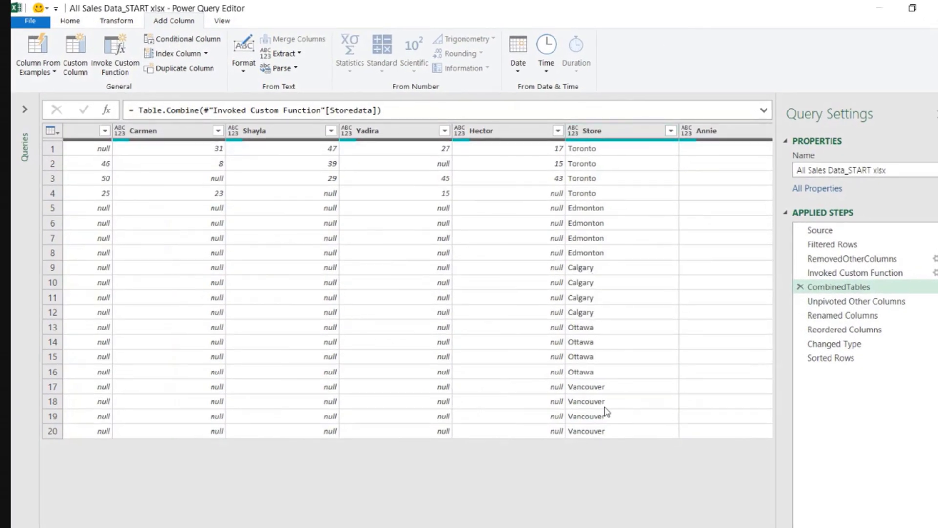
Insert a Reordered Columns1 step moving Store to the beginning, then view Unpivoted Other Columns
click(614, 136)
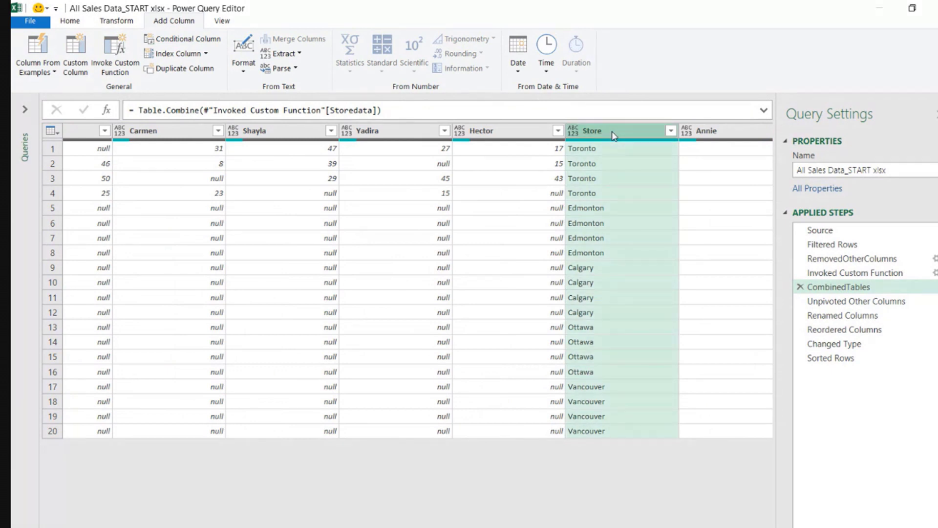
right_click(614, 136)
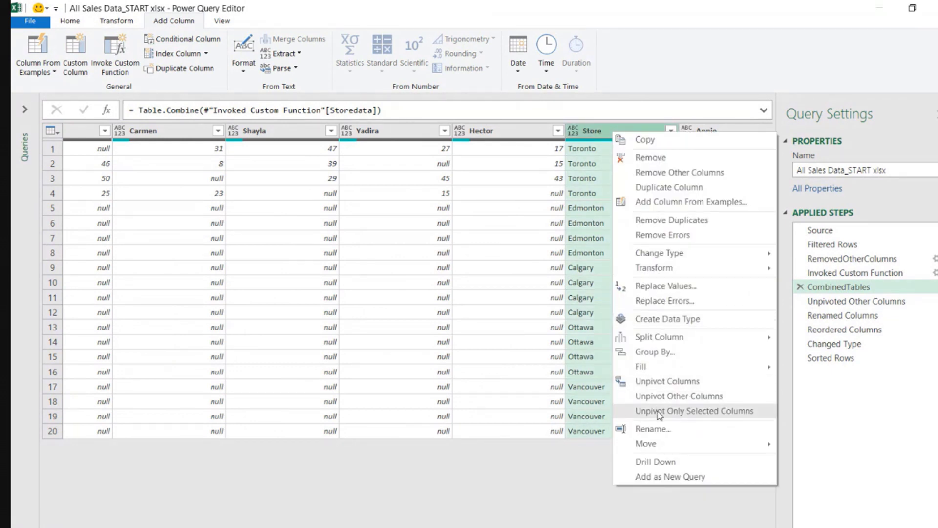
mouse_move(669, 445)
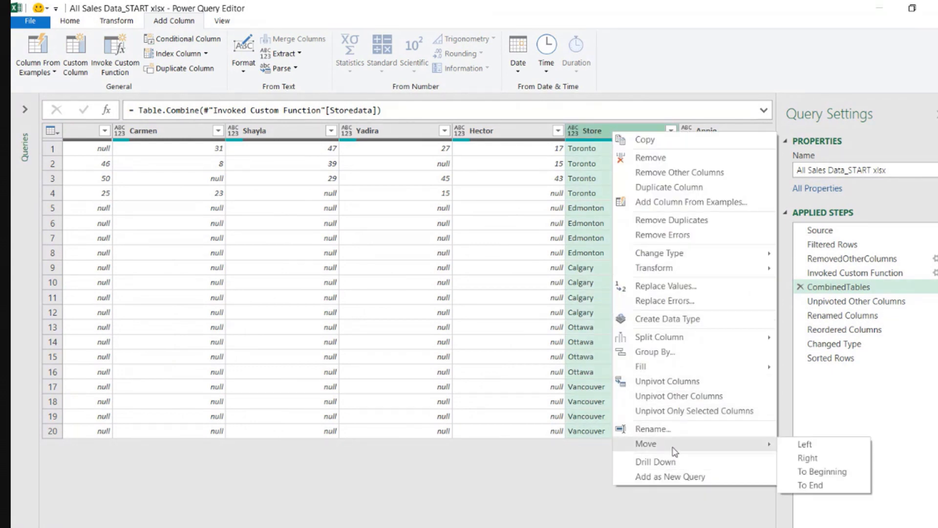
click(809, 472)
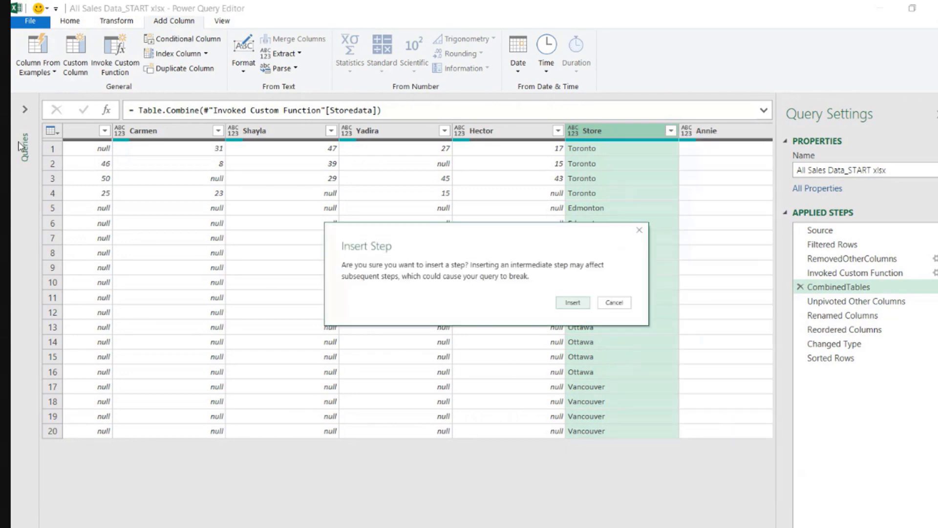
click(538, 323)
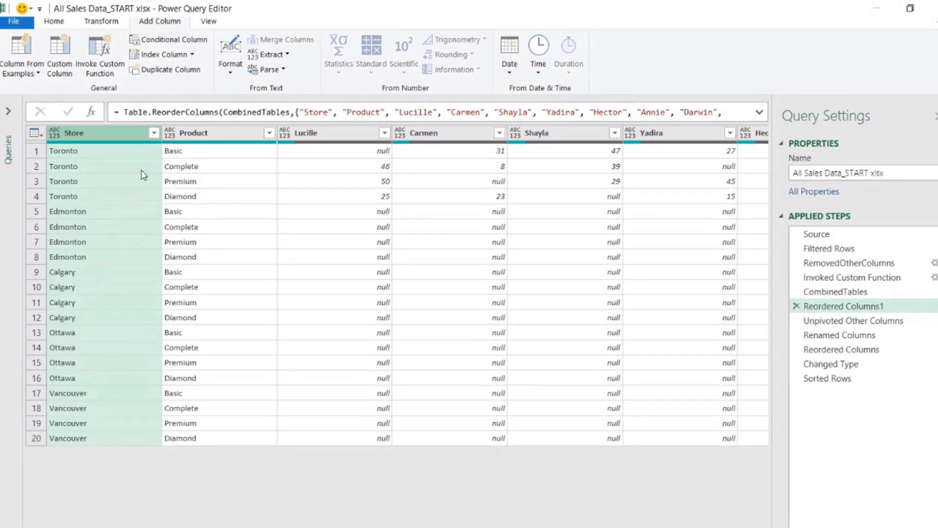
click(853, 322)
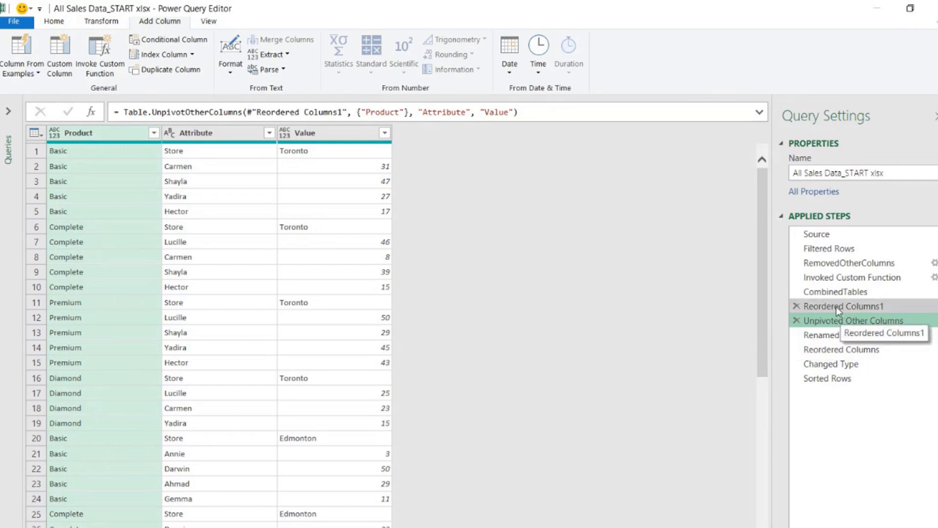
Change the unpivot formula's kept columns from {"Product"} to {"Store","Product"}
click(362, 112)
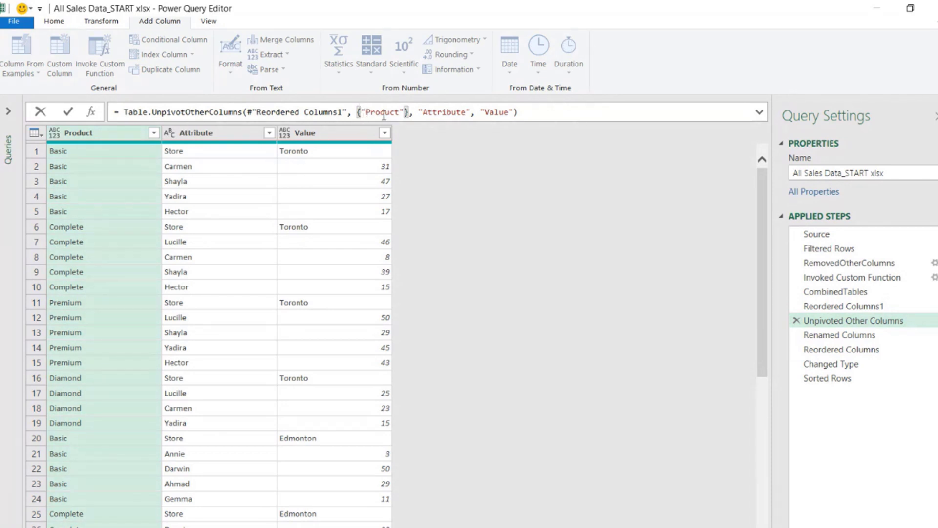
text("Store")
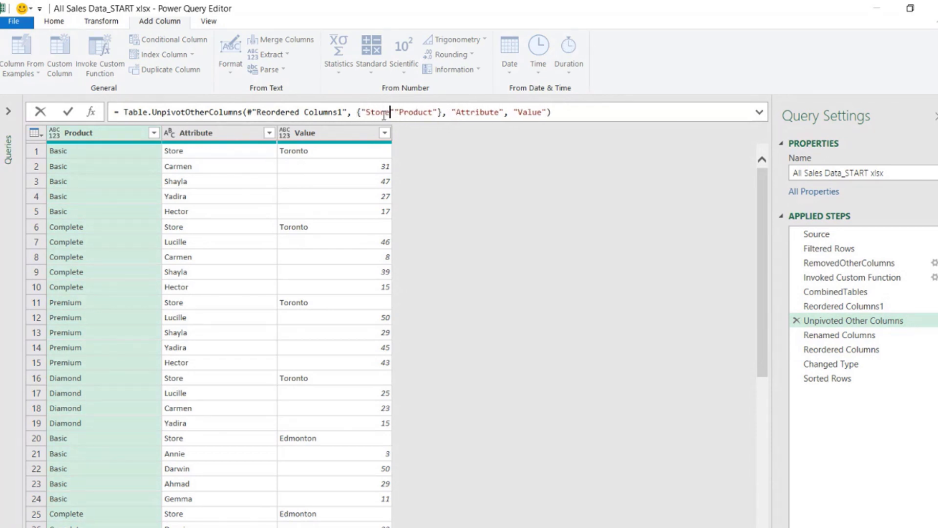
text(,)
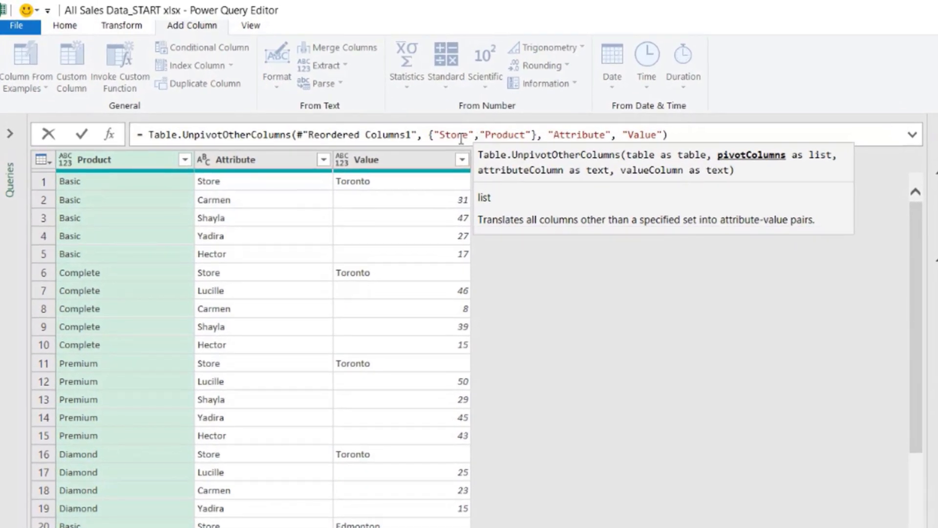
click(714, 131)
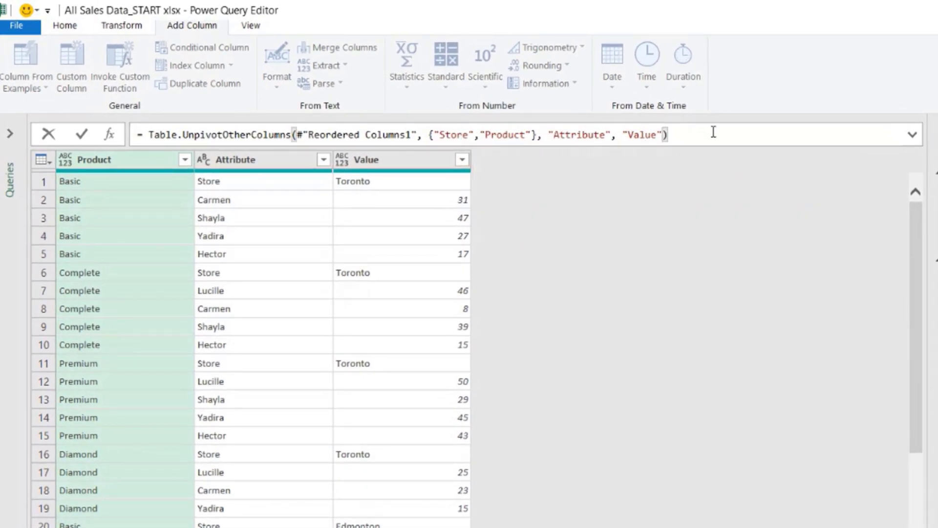
drag(429, 134, 537, 135)
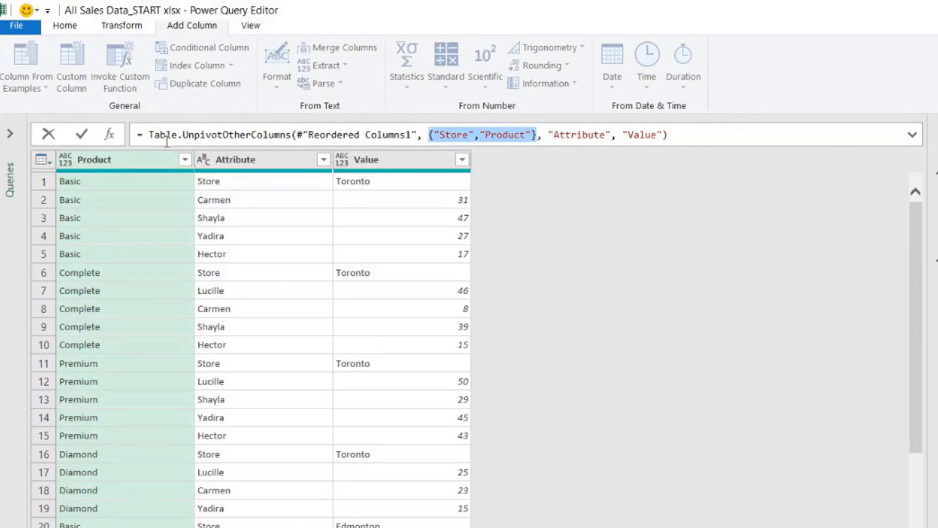
click(761, 136)
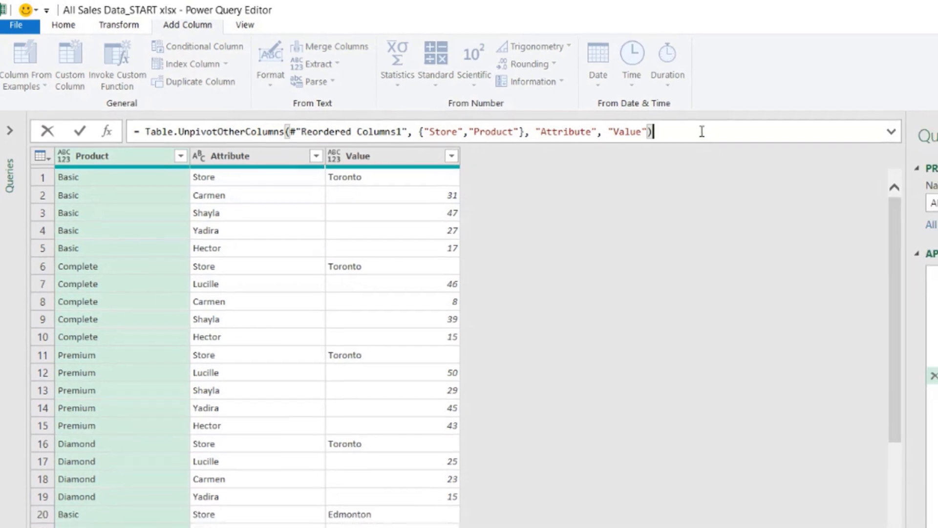
Apply the unpivot keeping Store and Product fixed and review the Renamed Columns step
key(Return)
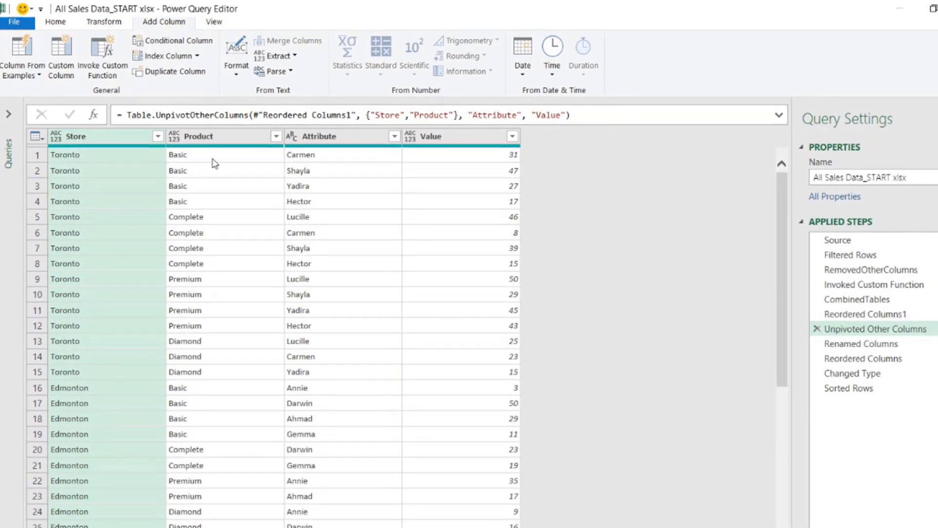
scroll(86, 282, down, 2)
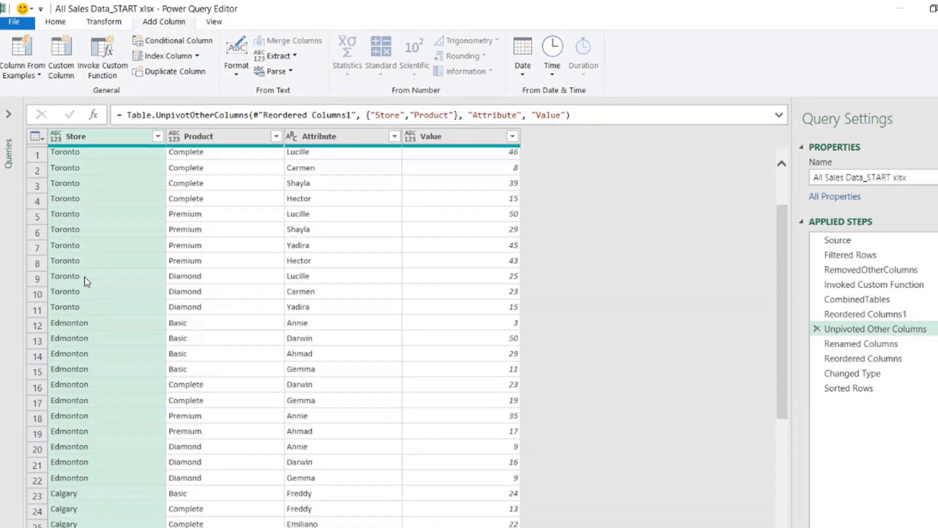
scroll(86, 282, down, 8)
scroll(86, 281, up, 8)
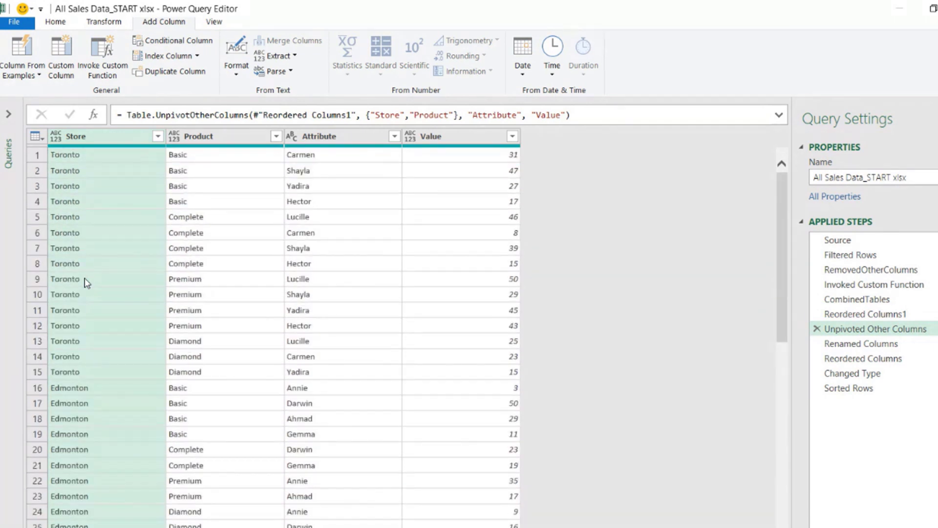
click(861, 343)
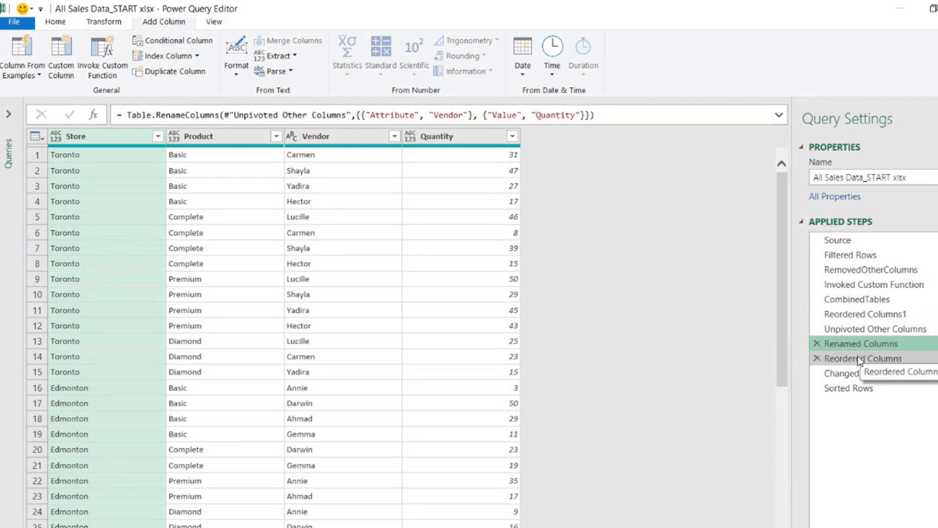
Add "Store" to the front of the Reordered Columns step's column list
click(860, 359)
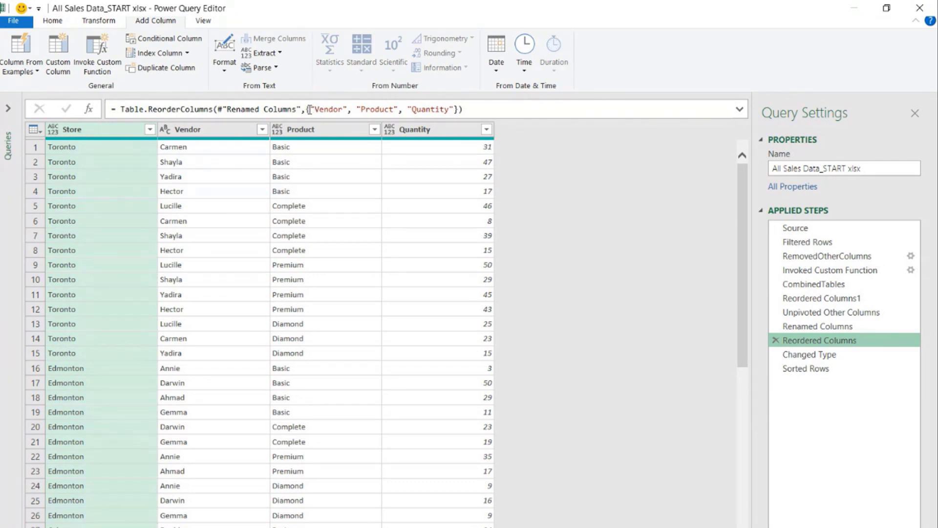
click(309, 109)
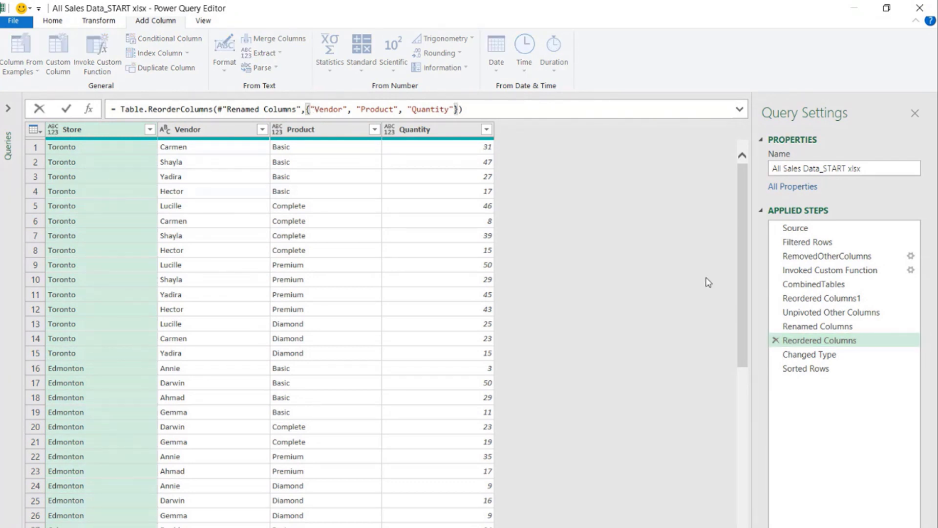
text("Store)
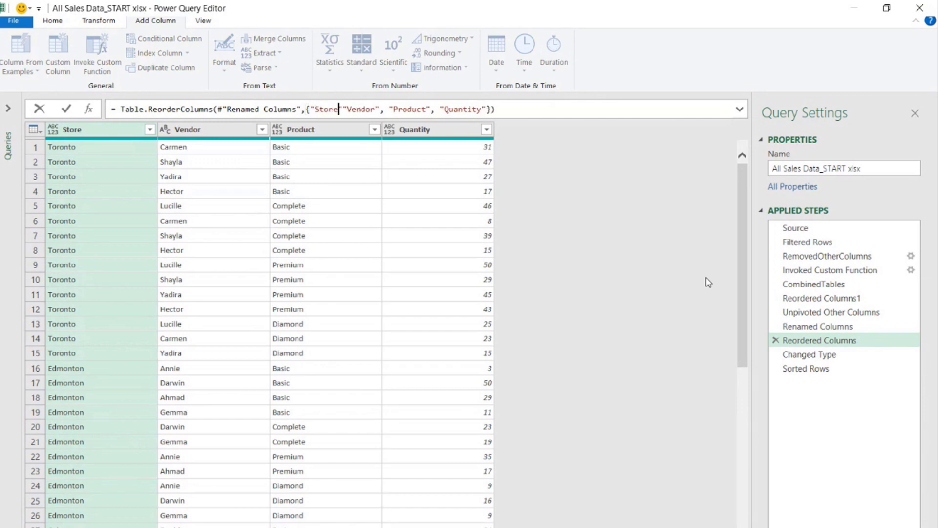
text(",)
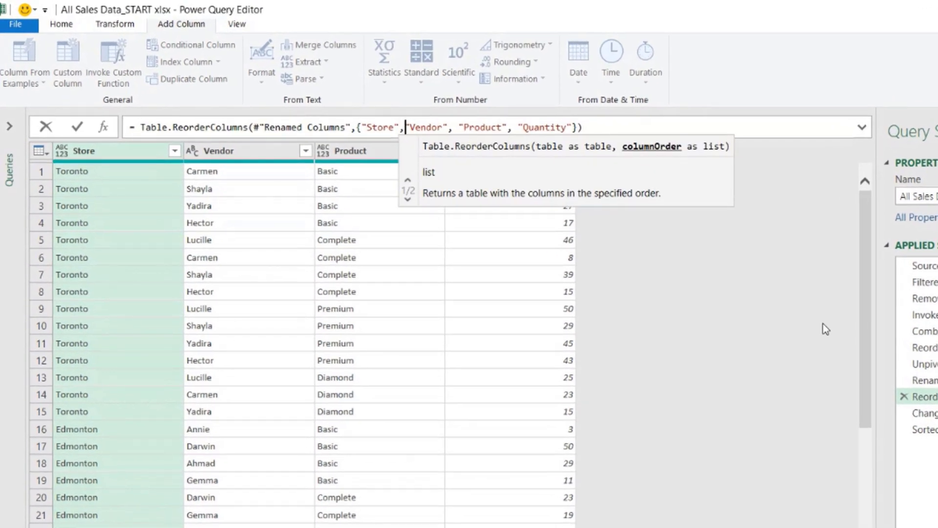
click(650, 126)
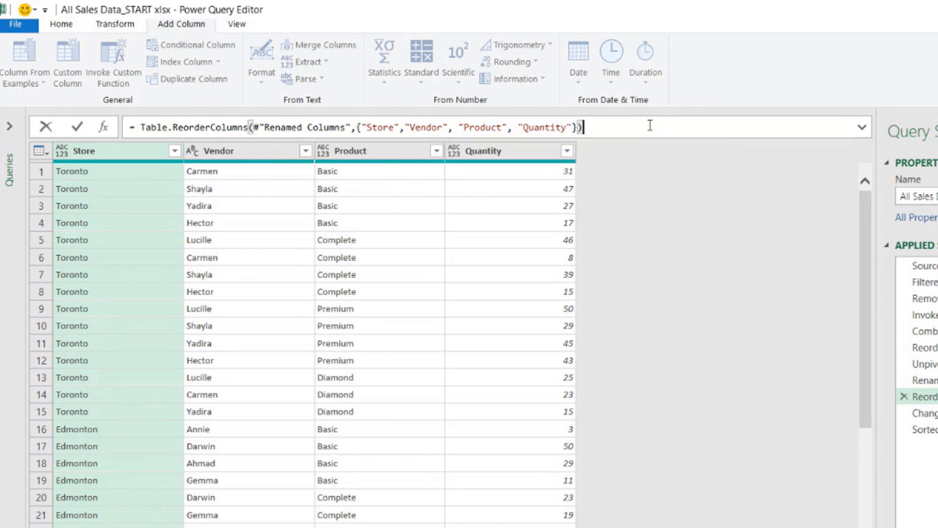
key(Return)
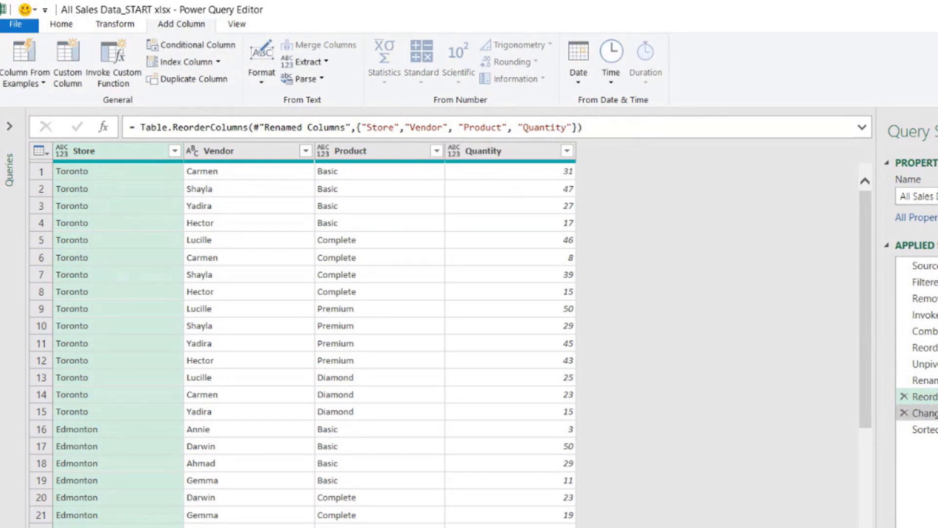
Add a {"Store", type text} entry to the Changed Type step's formula
click(921, 413)
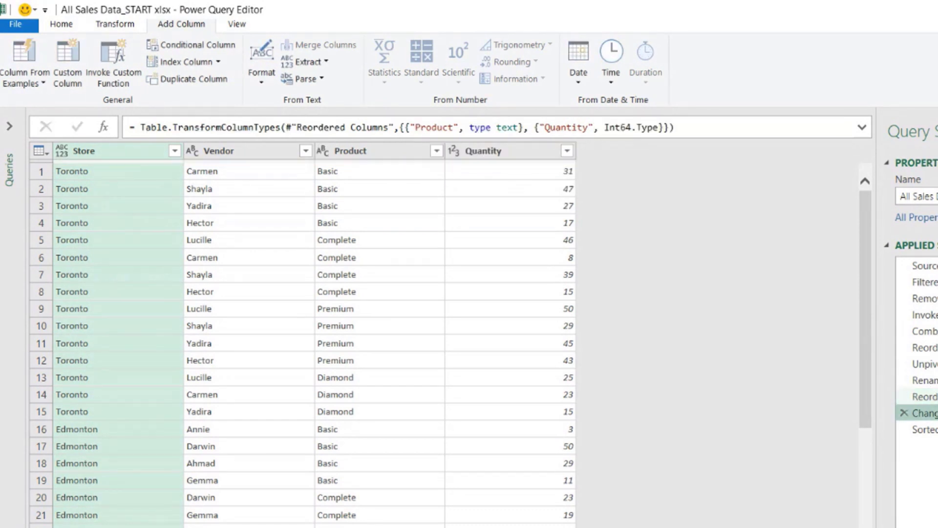
click(61, 152)
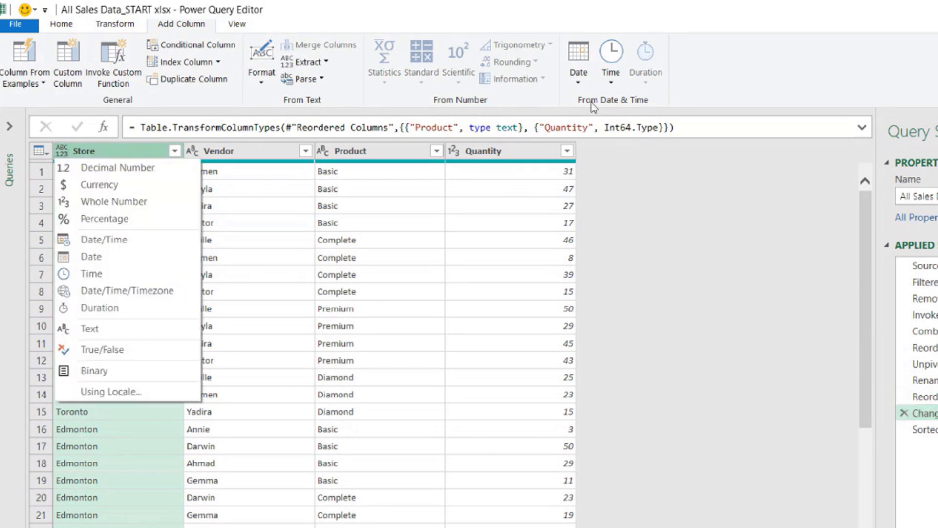
click(728, 125)
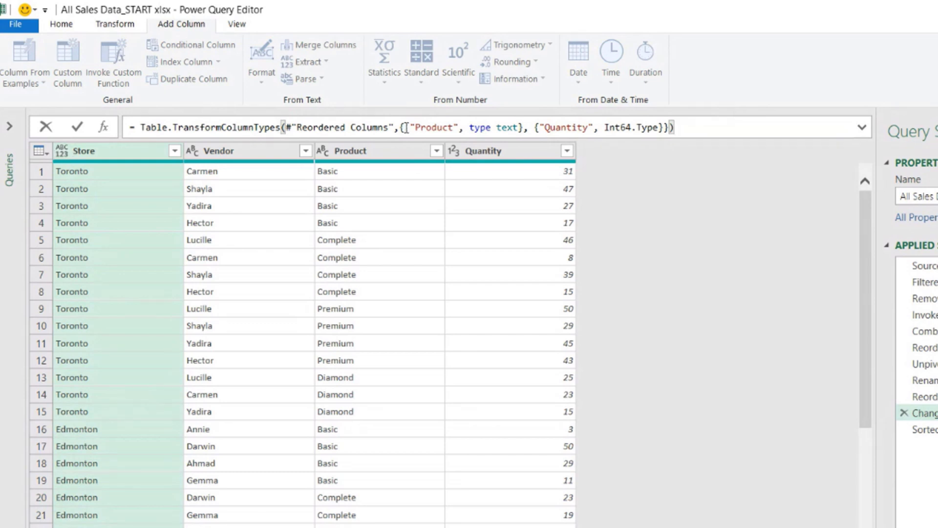
drag(406, 128, 536, 127)
key(ctrl+c)
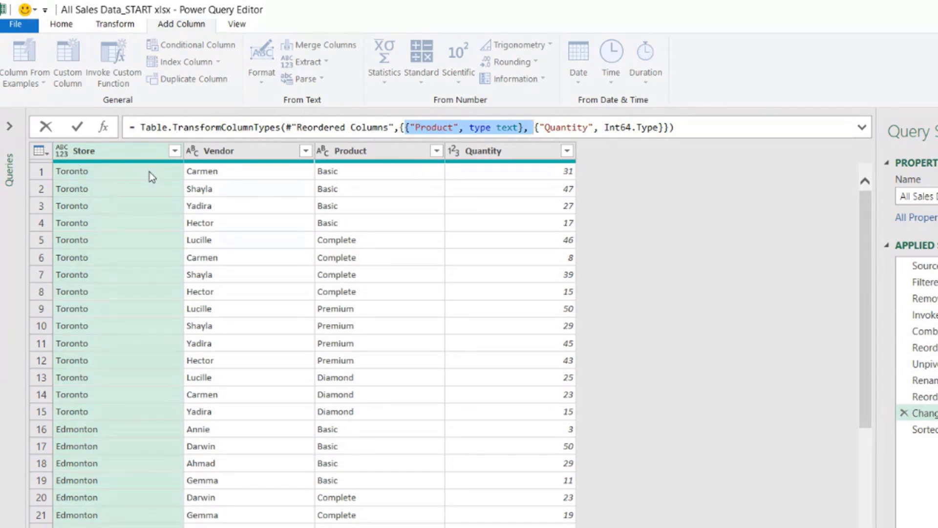
click(405, 128)
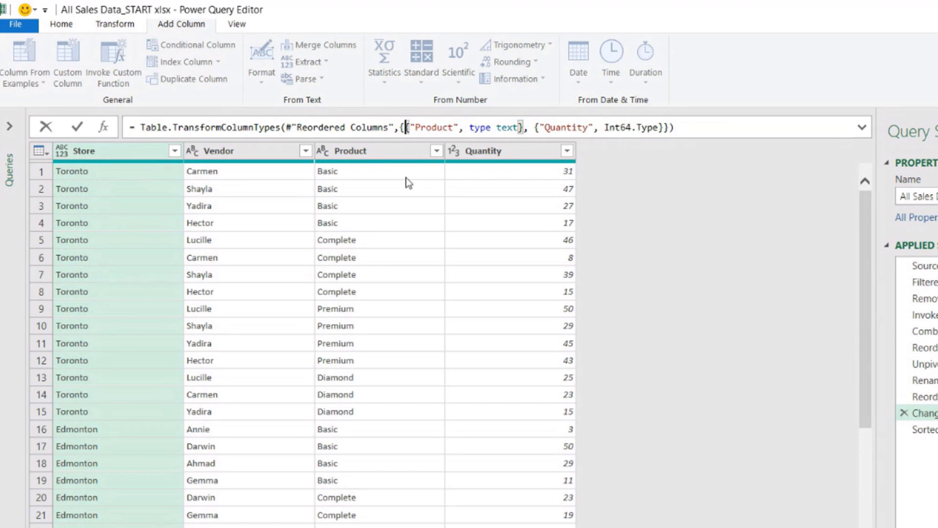
key(ctrl+v)
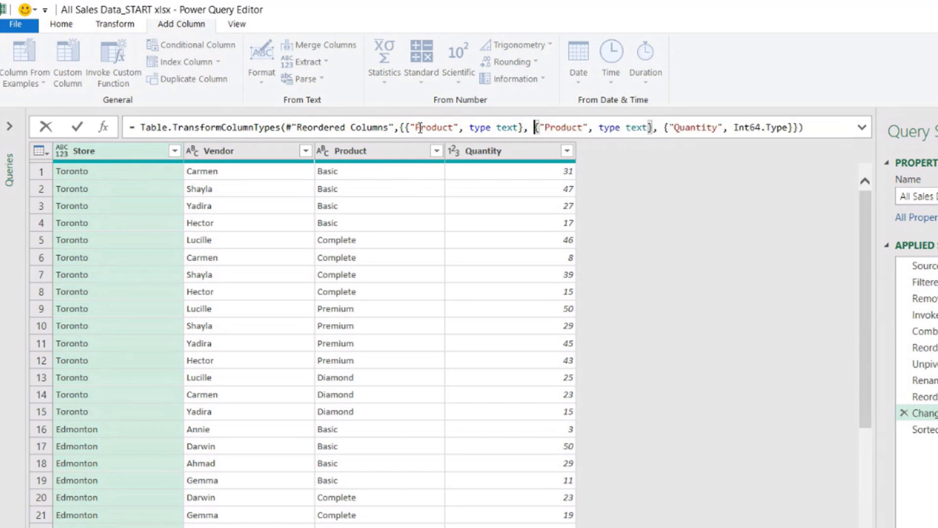
drag(416, 128, 453, 123)
text(Store)
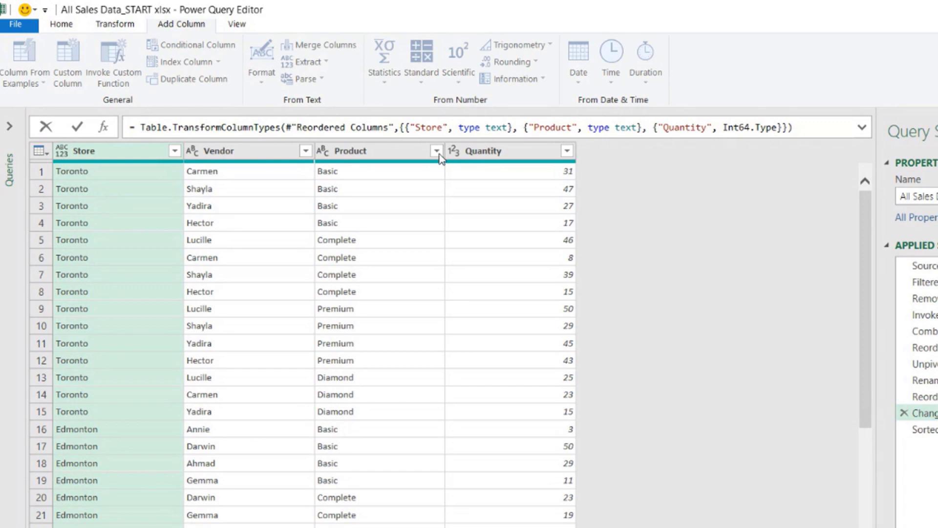
click(836, 126)
key(Return)
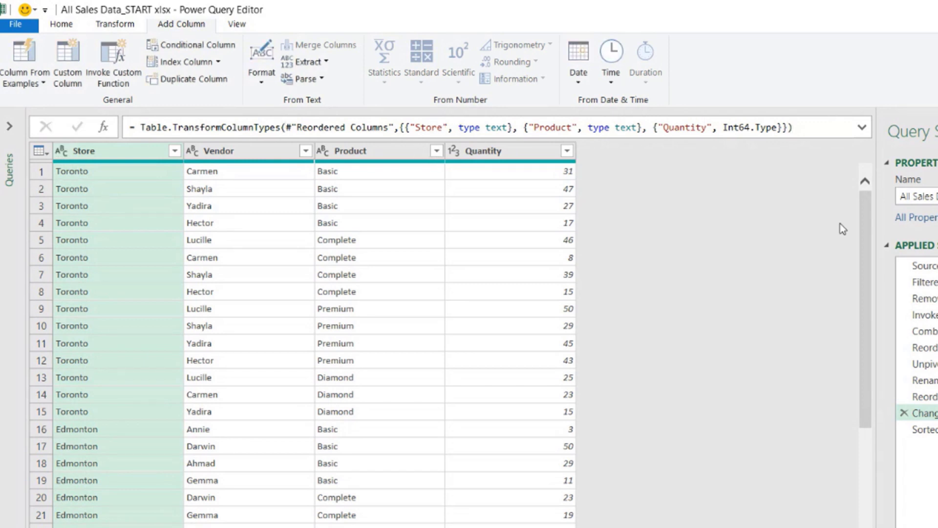
Add an ascending Store sort ahead of Vendor and Product in the Sorted Rows formula
click(921, 429)
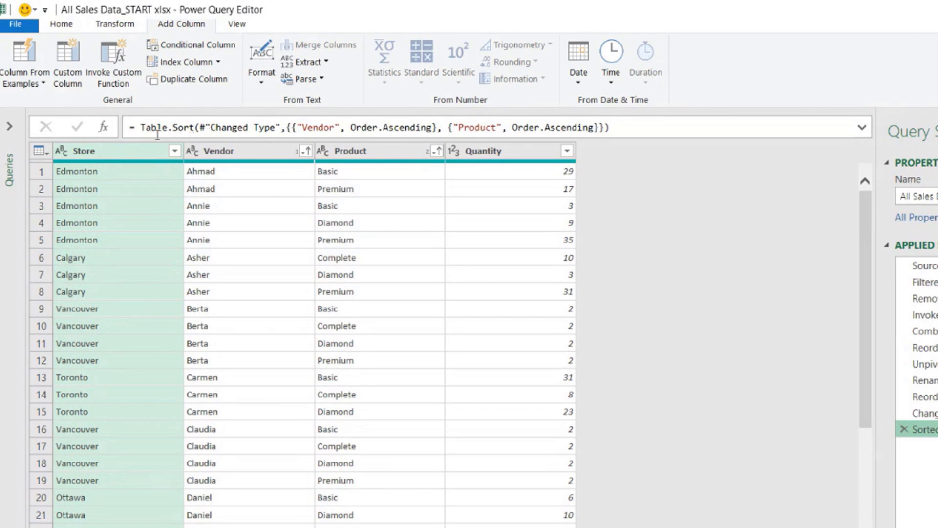
drag(292, 127, 442, 126)
key(ctrl+c)
key(Left)
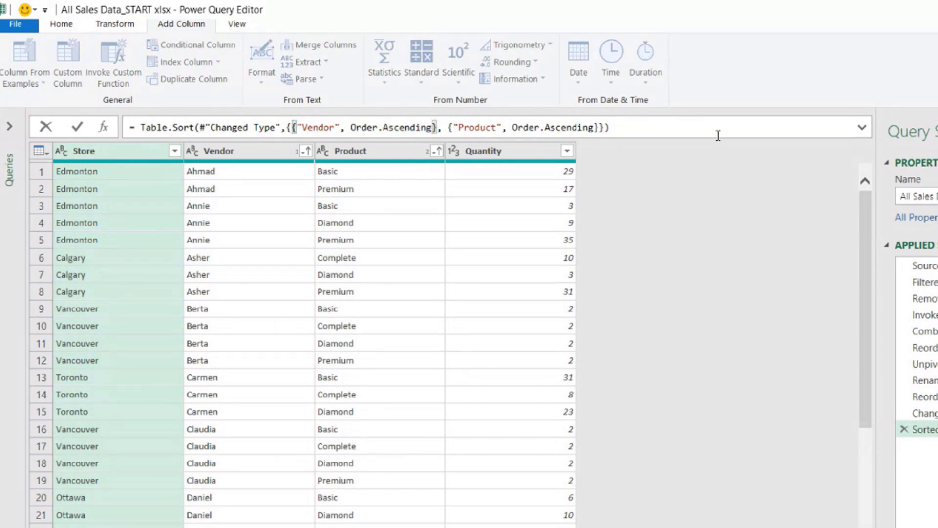
key(ctrl+v)
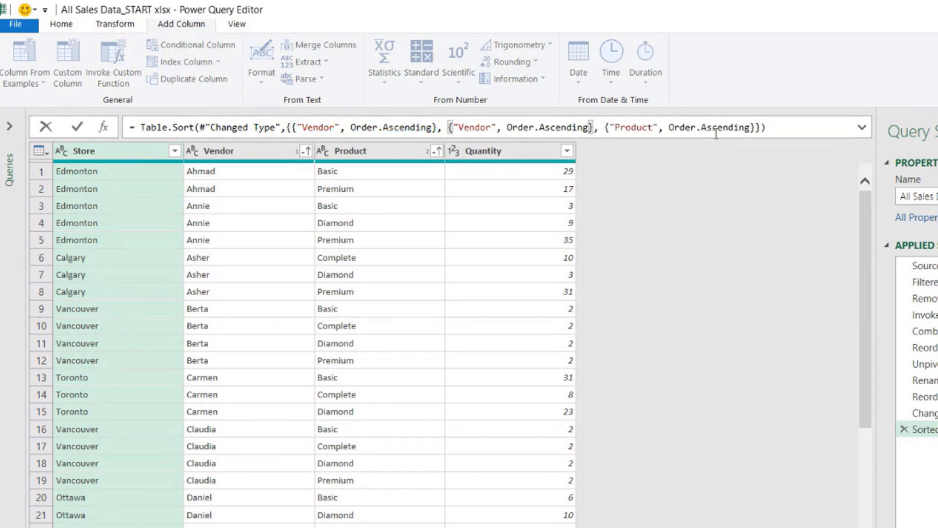
click(598, 127)
drag(302, 128, 335, 127)
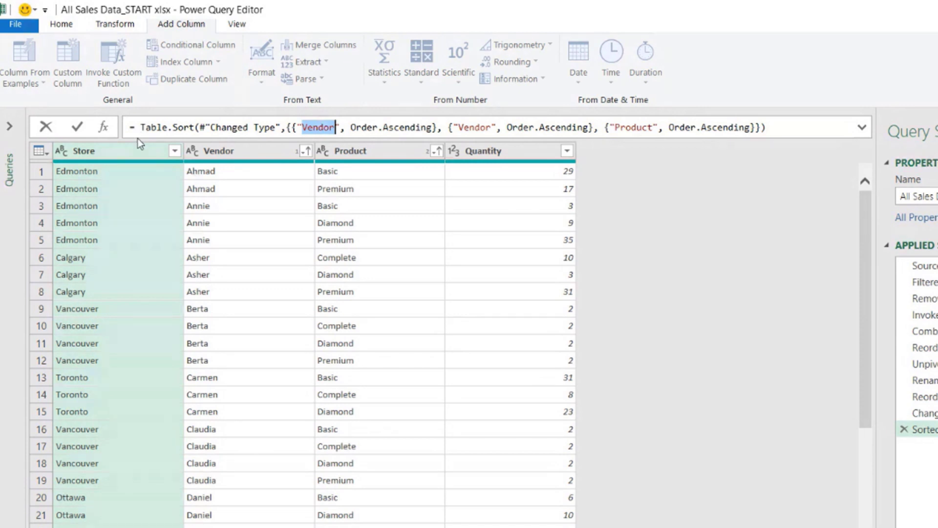
text(Store)
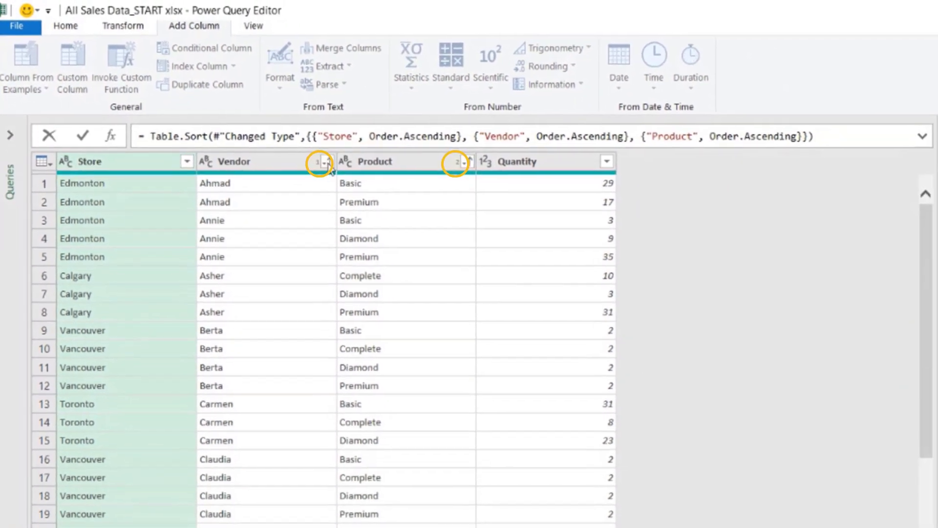
click(824, 137)
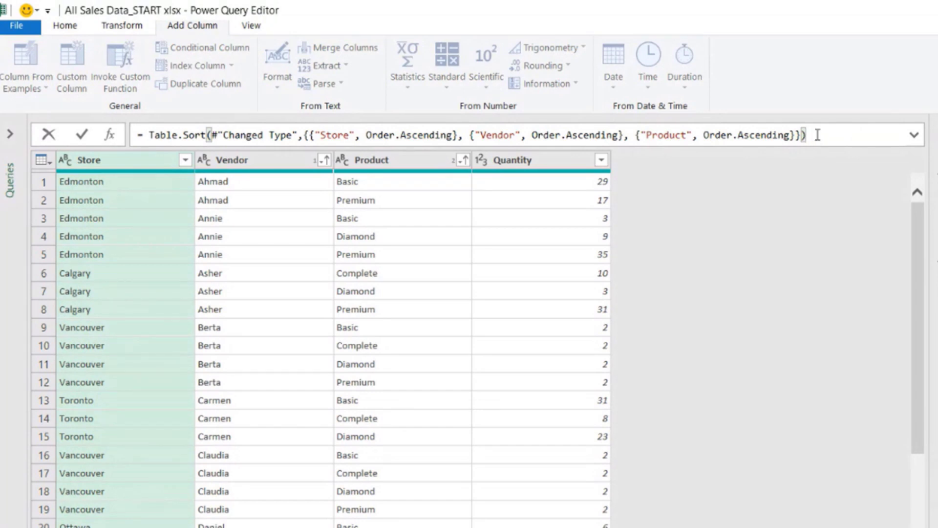
key(Return)
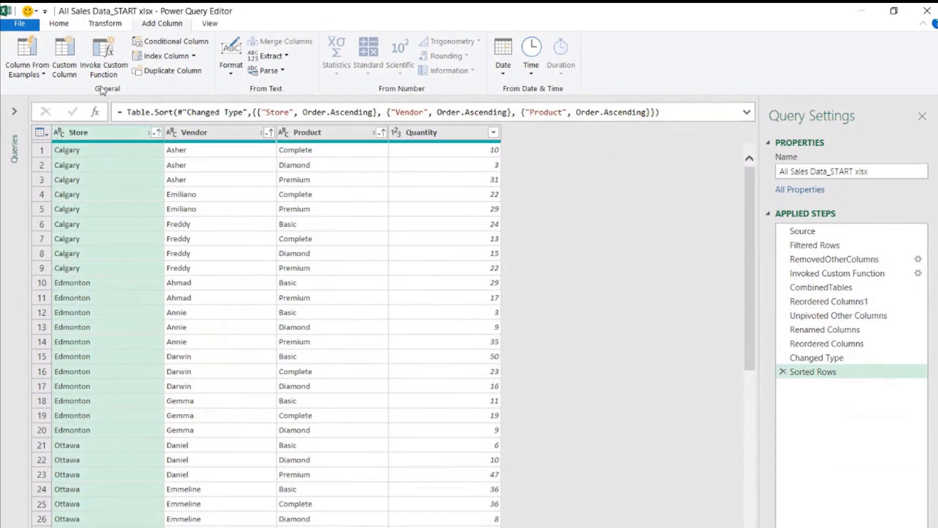
Close & Load the query, then nest Vendor under Store in the All Sales pivot rows
click(59, 23)
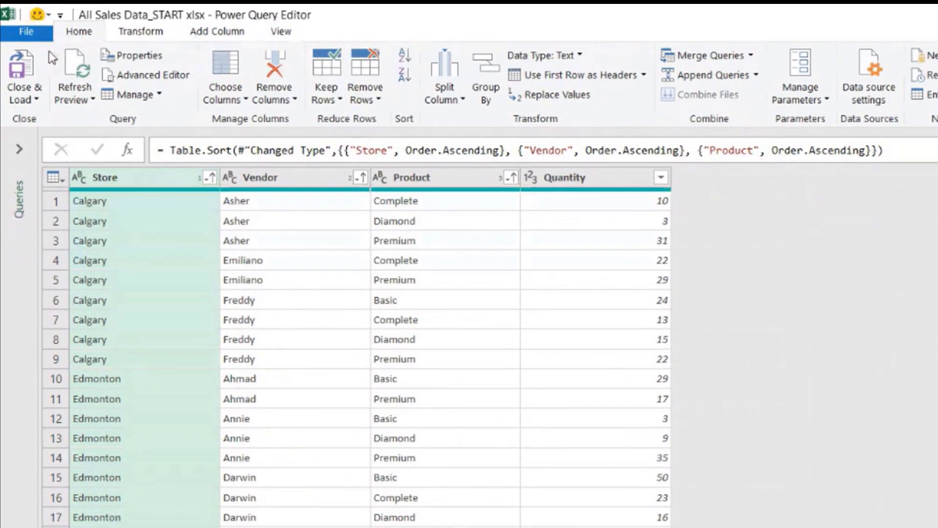
click(32, 60)
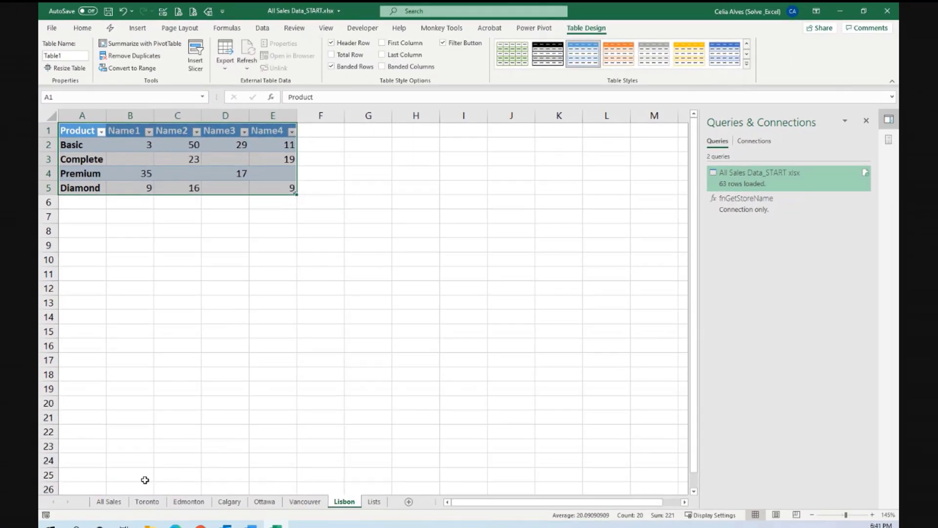
click(117, 502)
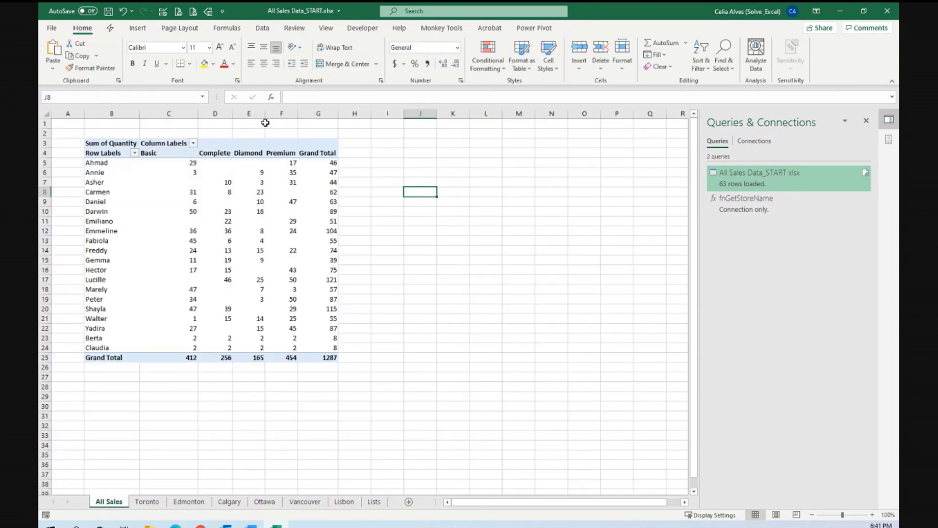
click(242, 183)
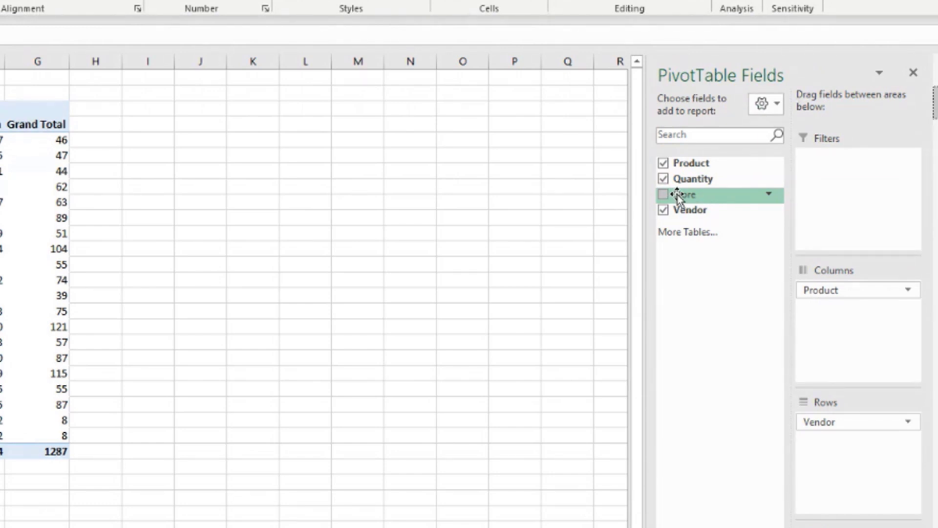
drag(684, 196, 841, 419)
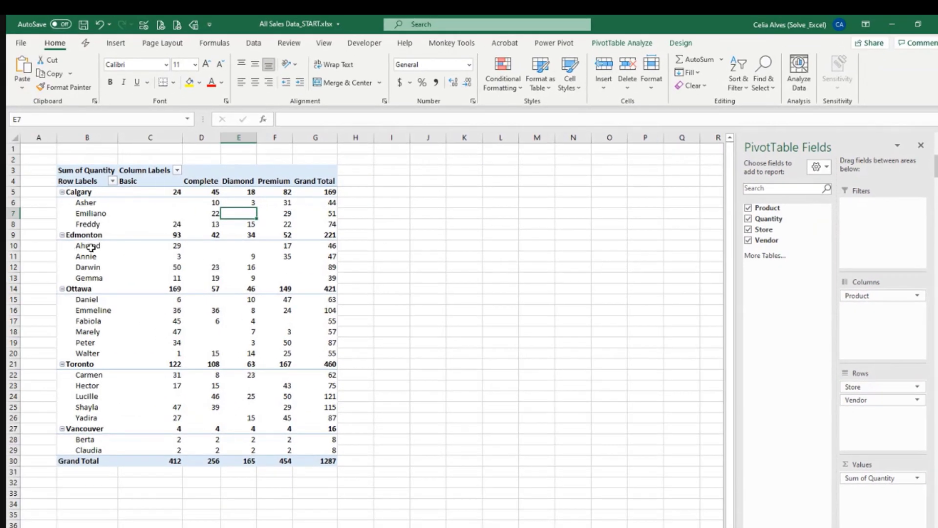